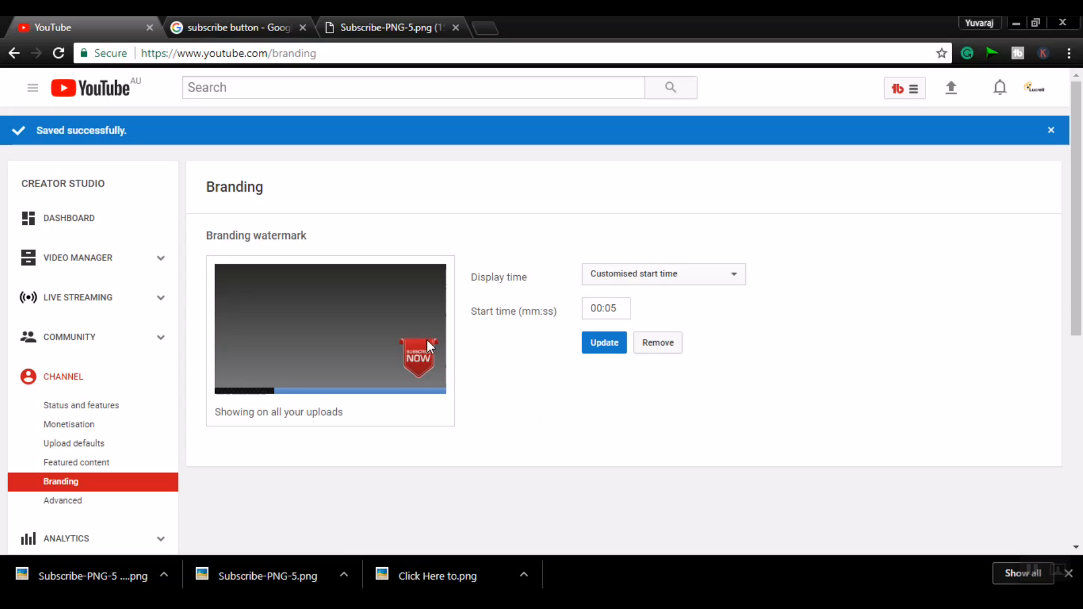
# Set the branding watermark's display time to Entire video and update the setting
pyautogui.click(629, 281)
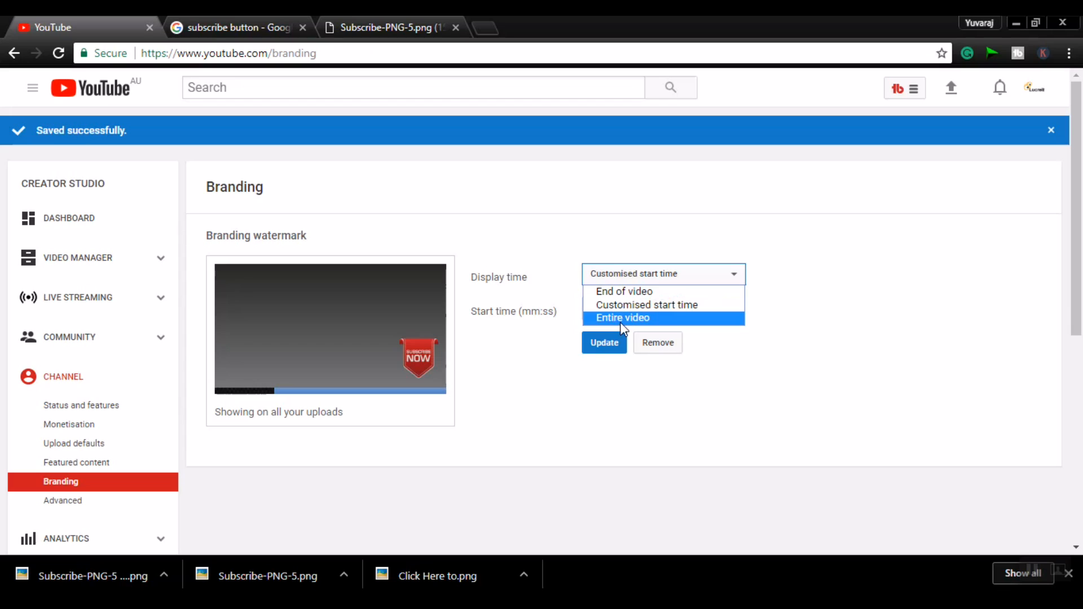
pyautogui.click(621, 318)
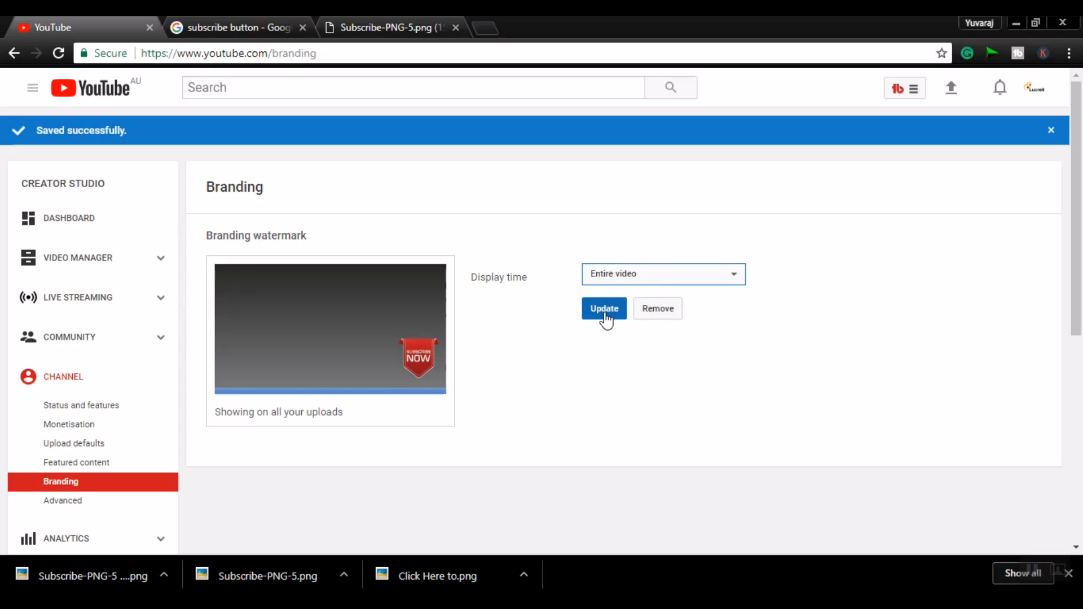
pyautogui.click(604, 309)
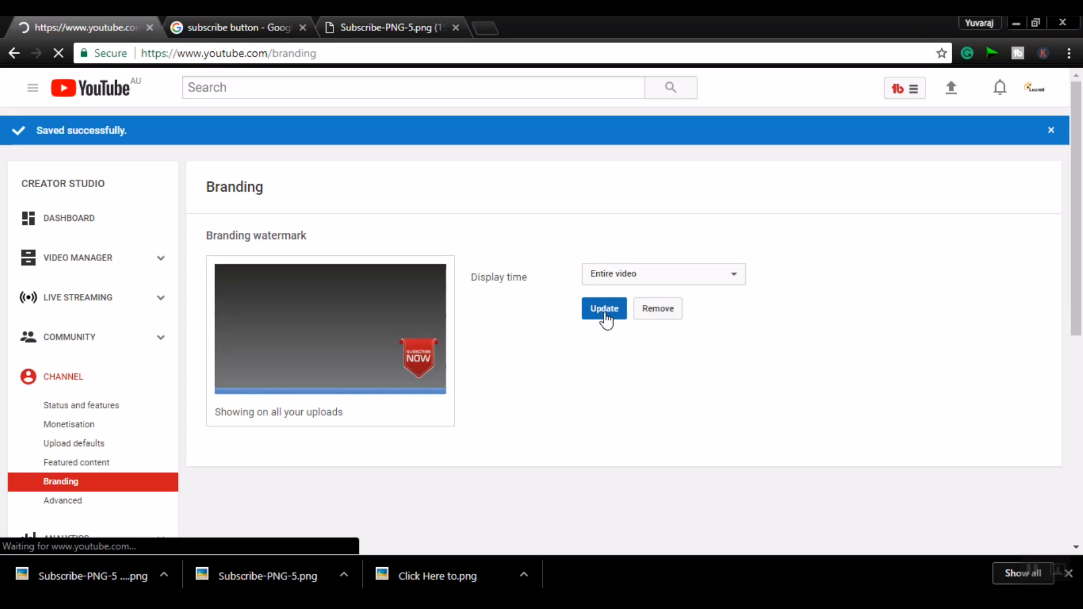
pyautogui.click(606, 318)
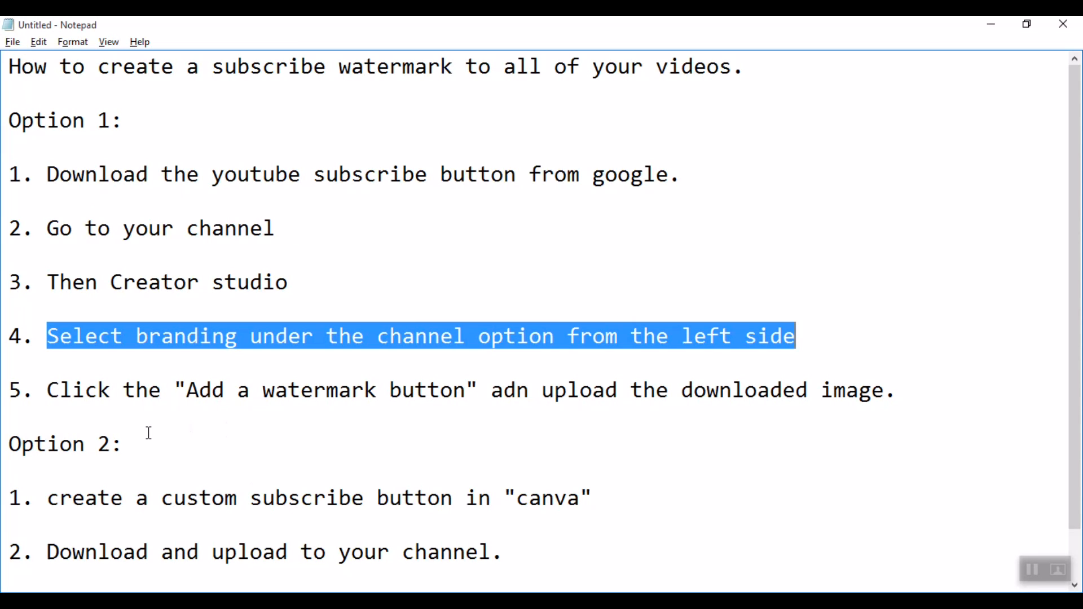
# Switch to the Notepad notes and review the Option 2 heading and its first instruction
pyautogui.click(150, 427)
pyautogui.scroll(-1, 188, 390)
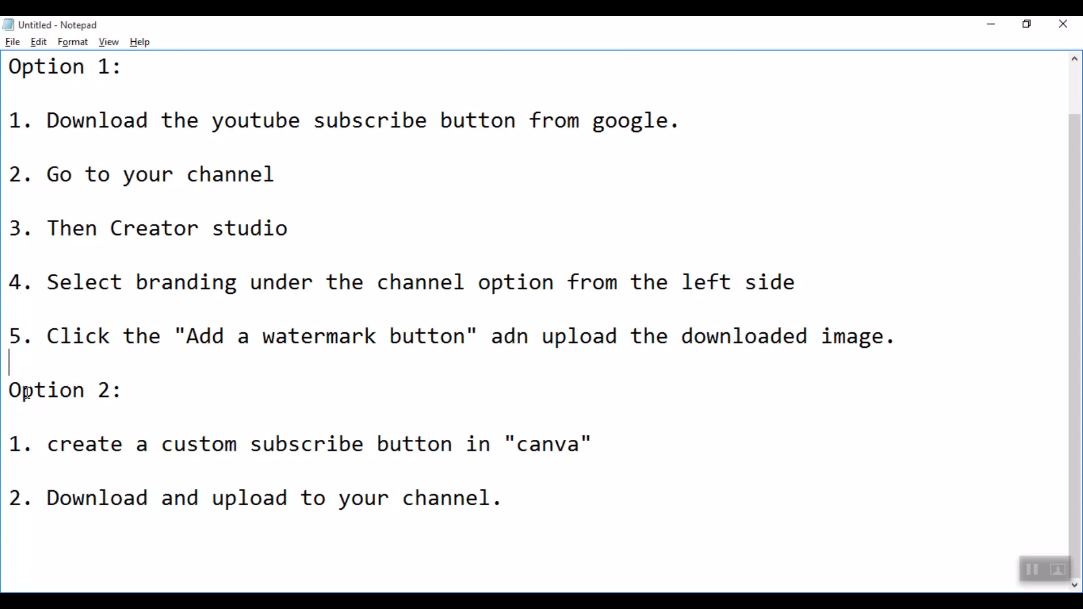
pyautogui.moveTo(13, 390); pyautogui.dragTo(162, 399)
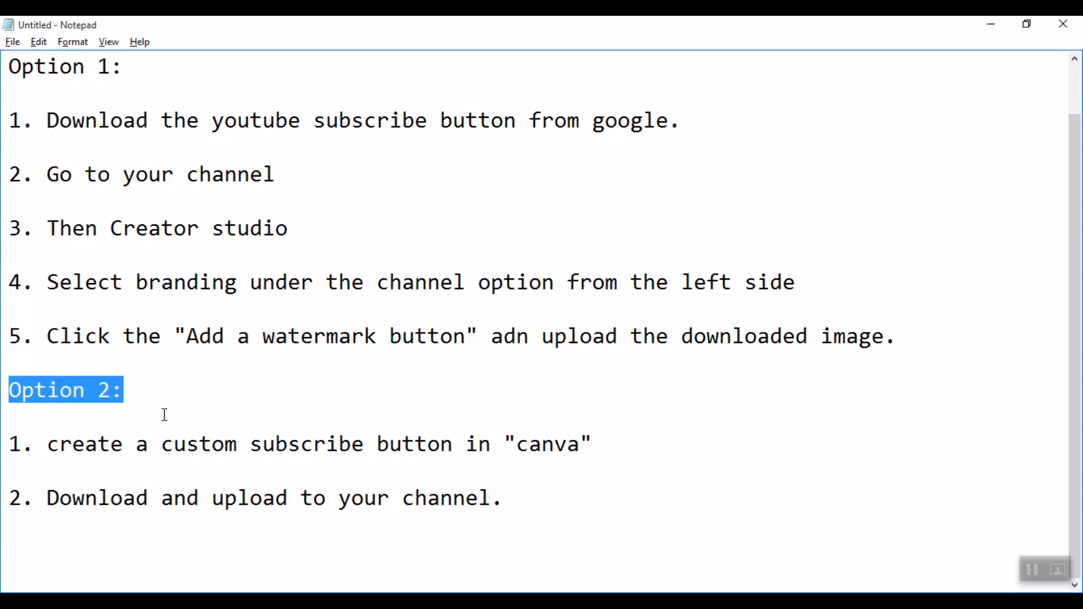
pyautogui.click(164, 416)
pyautogui.moveTo(51, 447); pyautogui.dragTo(594, 454)
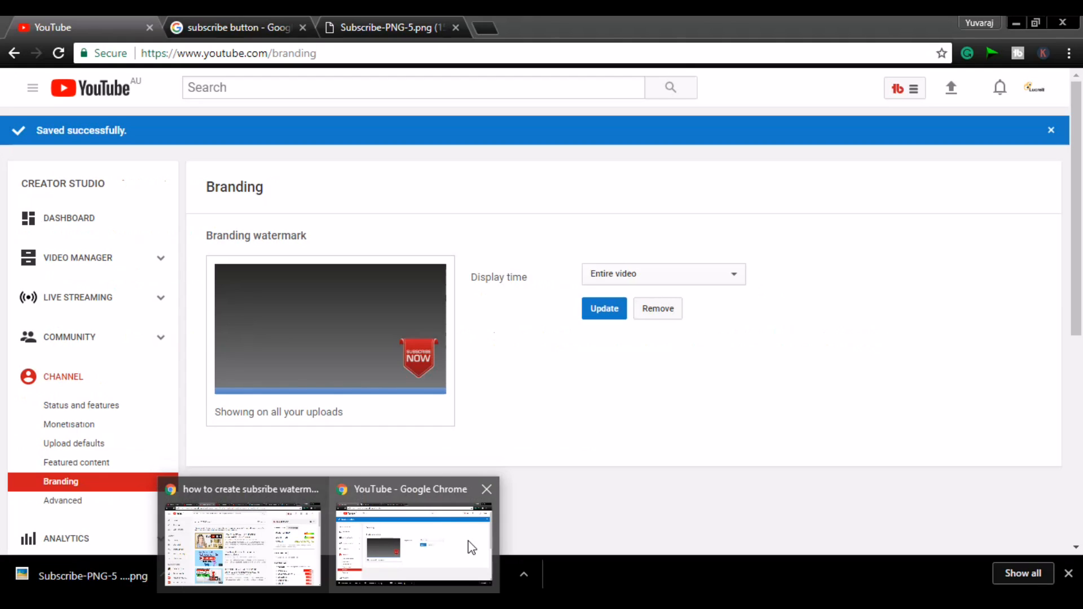
pyautogui.click(466, 547)
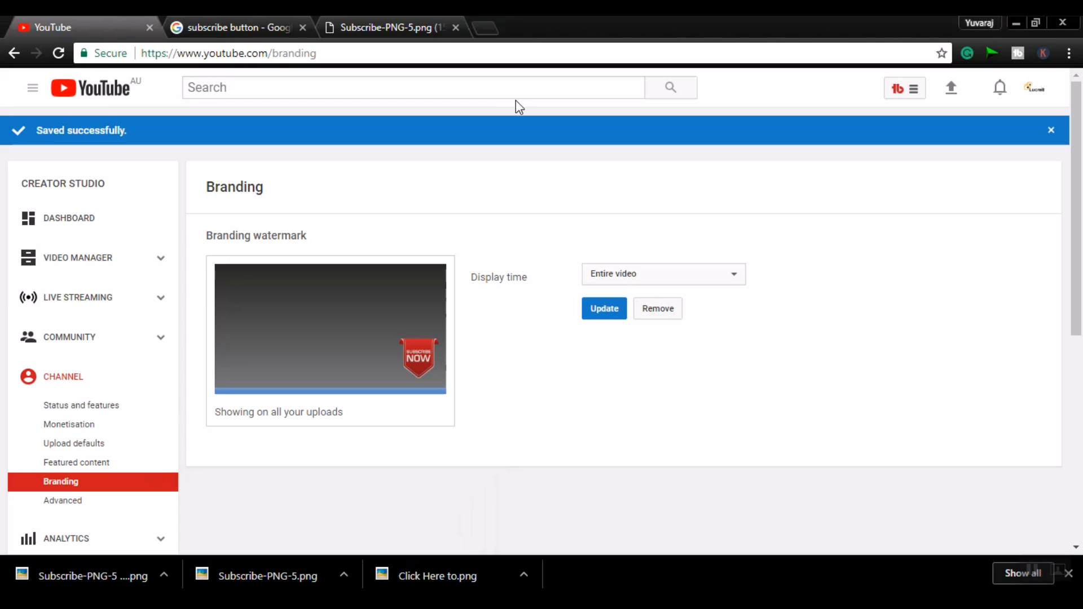
pyautogui.click(486, 28)
pyautogui.write('cava')
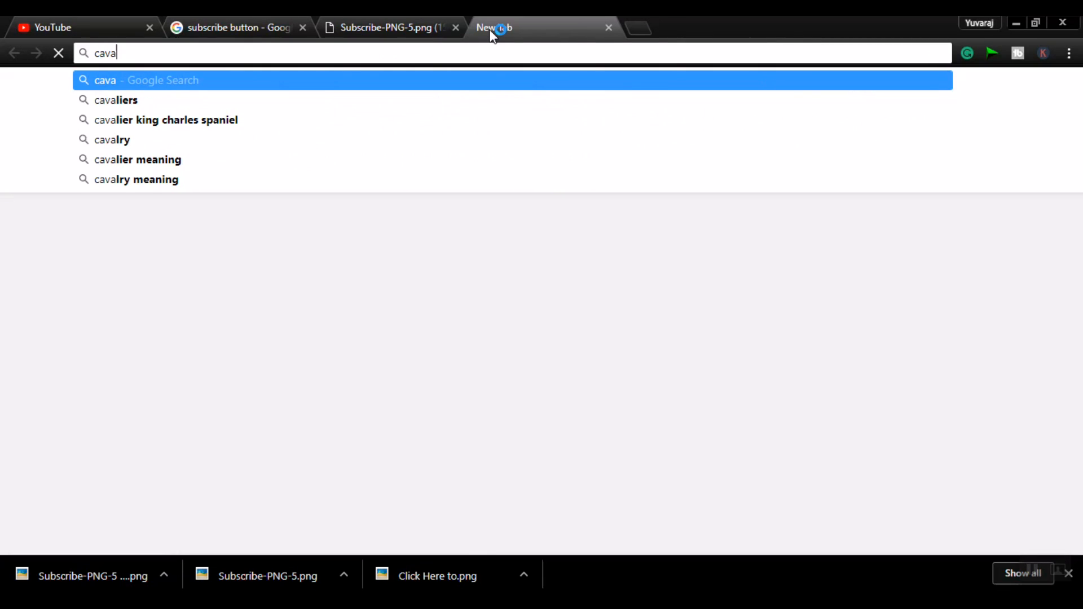
pyautogui.press('BackSpace')
pyautogui.press('BackSpace')
pyautogui.write('nva')
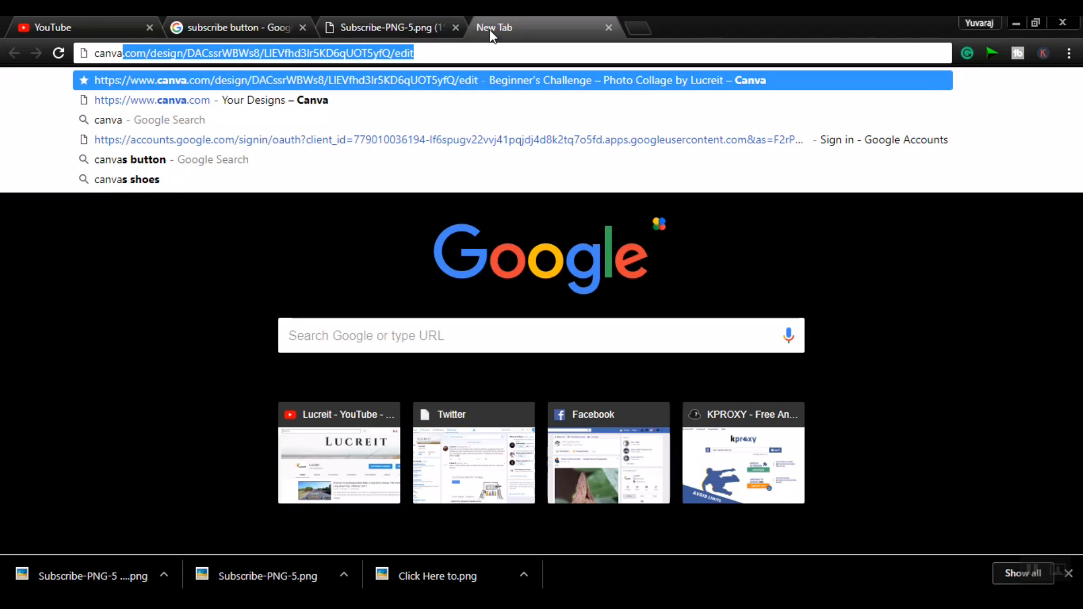
pyautogui.press('Right')
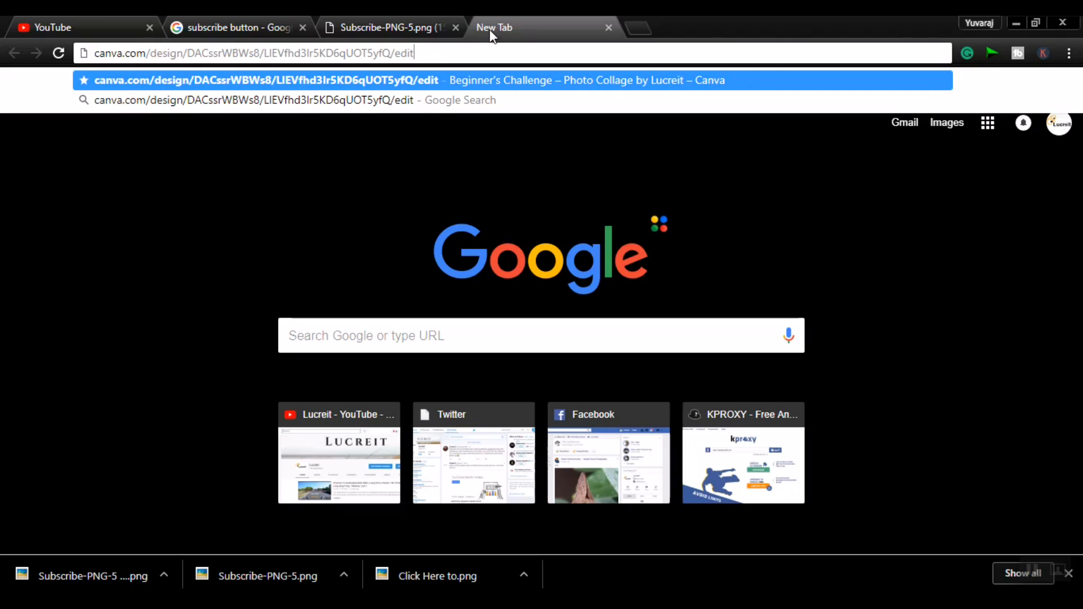
pyautogui.hotkey('ctrl', 'a')
pyautogui.write('can')
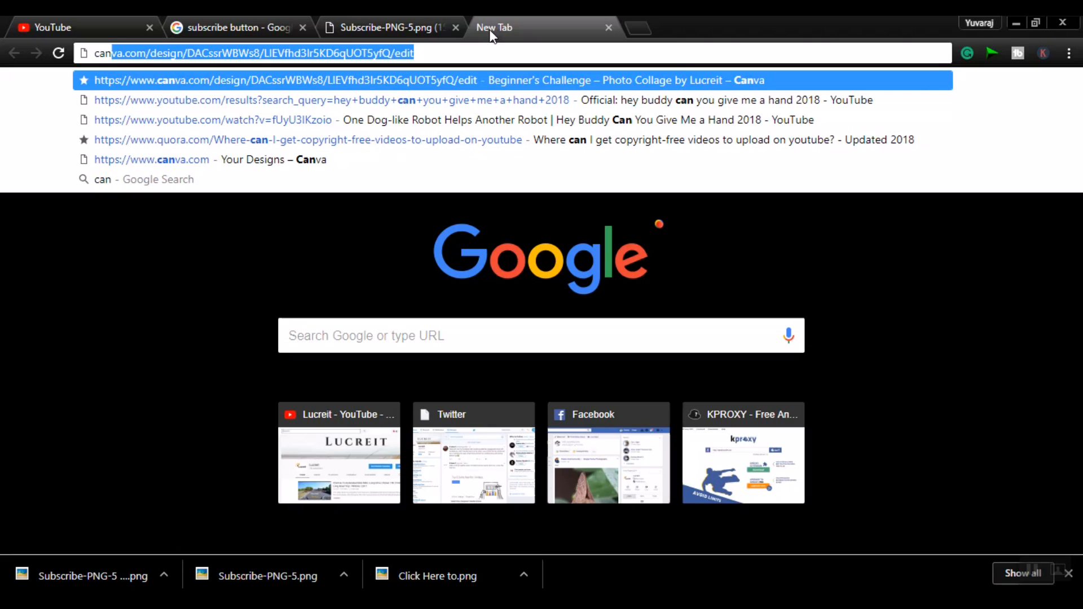
pyautogui.write('va')
pyautogui.press('Down')
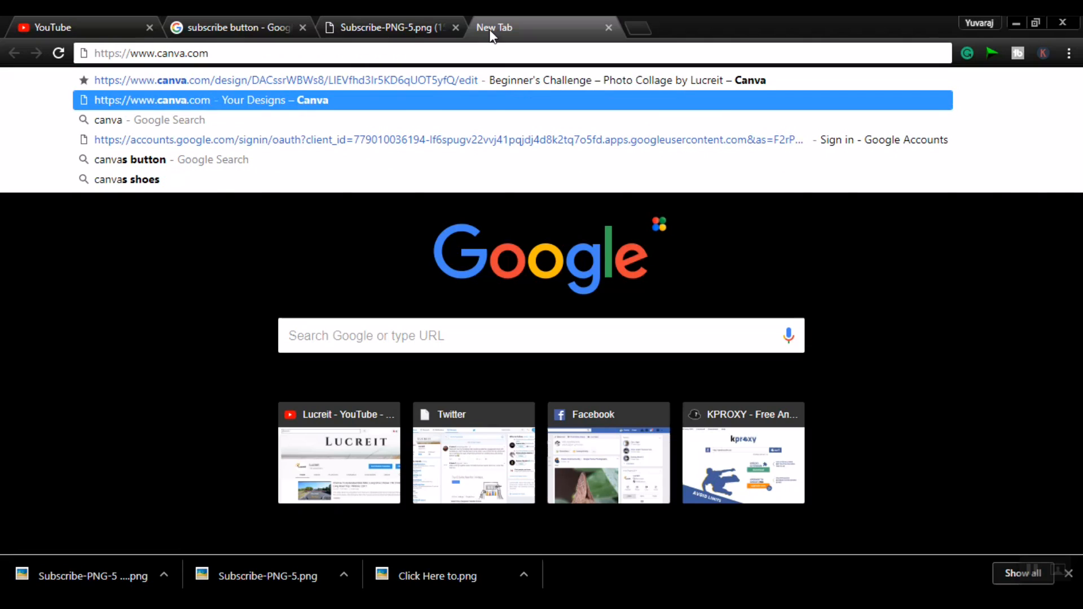
pyautogui.press('Return')
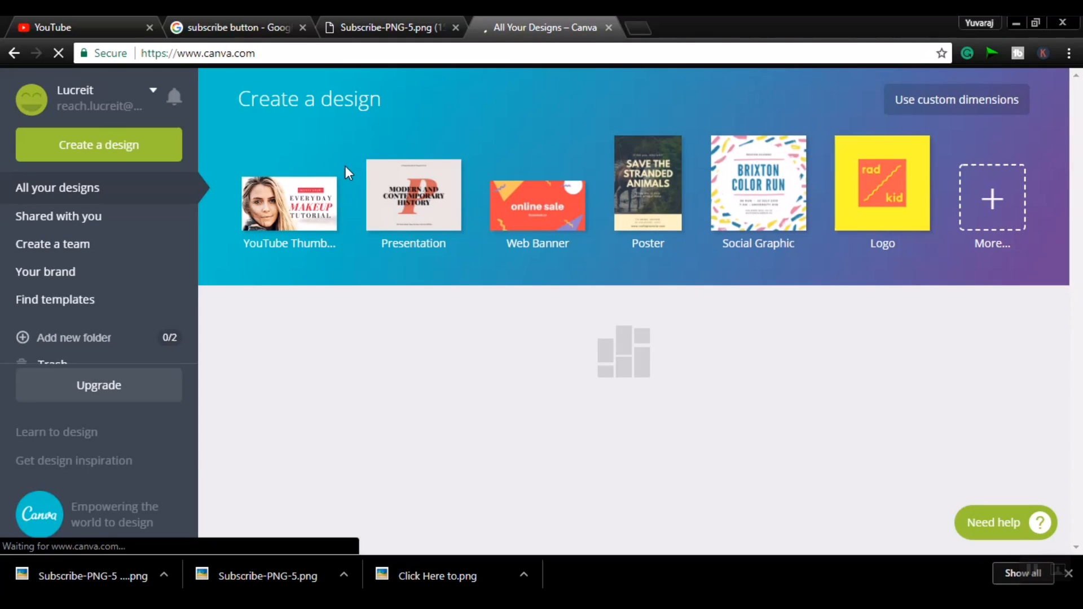
# Create a design with custom dimensions of 400 × 400 px and give it a solid yellow background
pyautogui.click(124, 157)
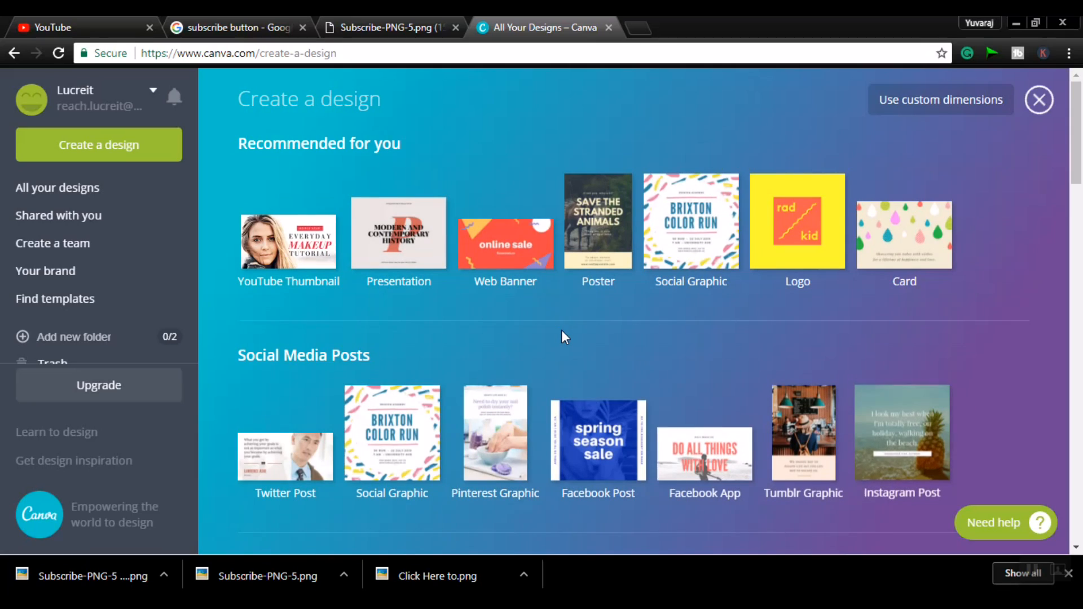
pyautogui.click(931, 113)
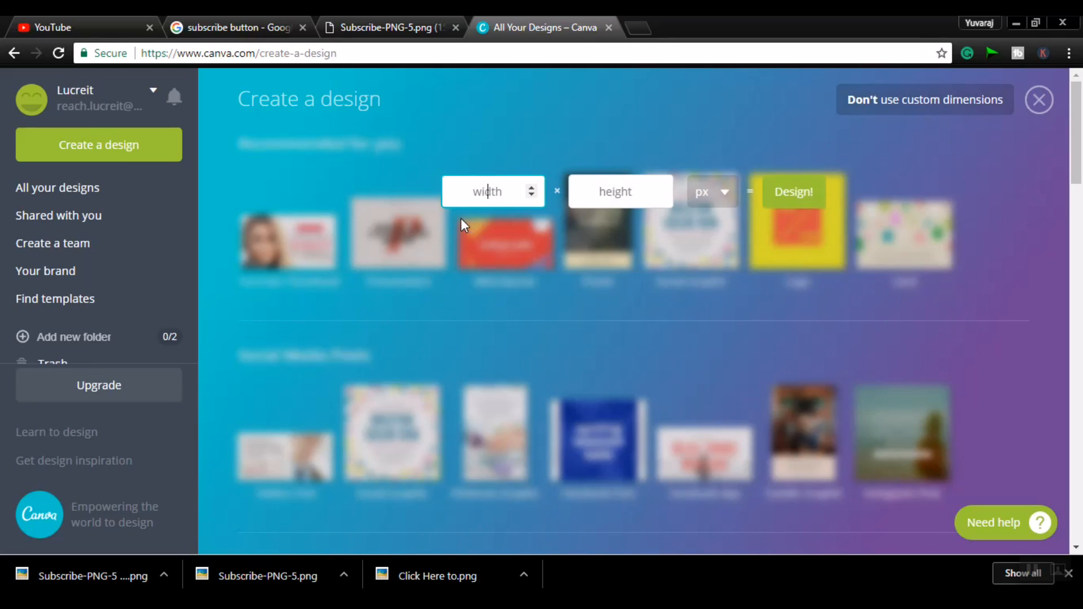
pyautogui.write('400')
pyautogui.click(595, 201)
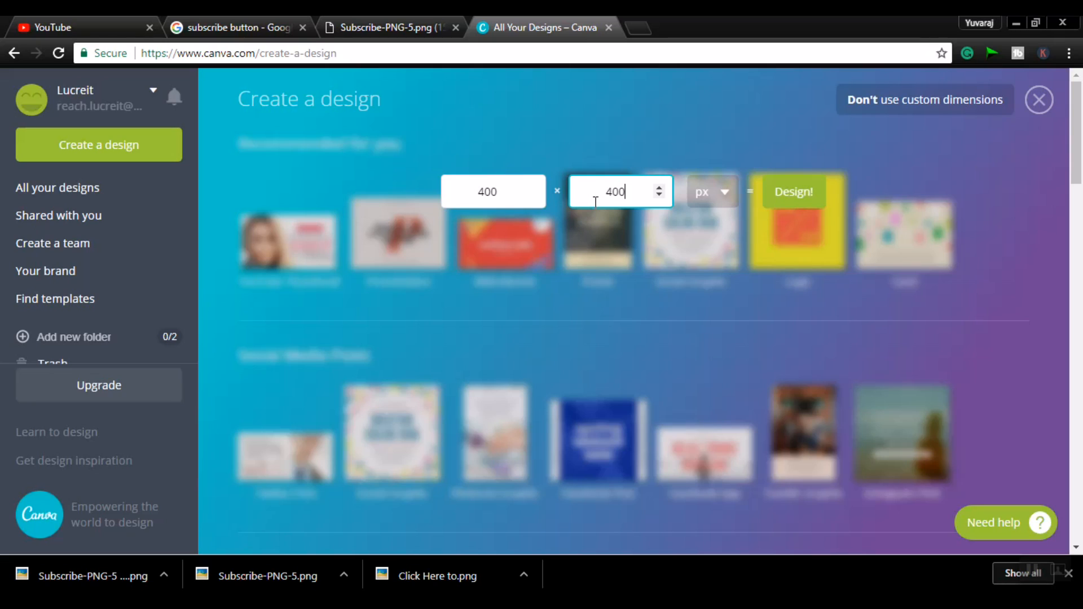
pyautogui.click(776, 197)
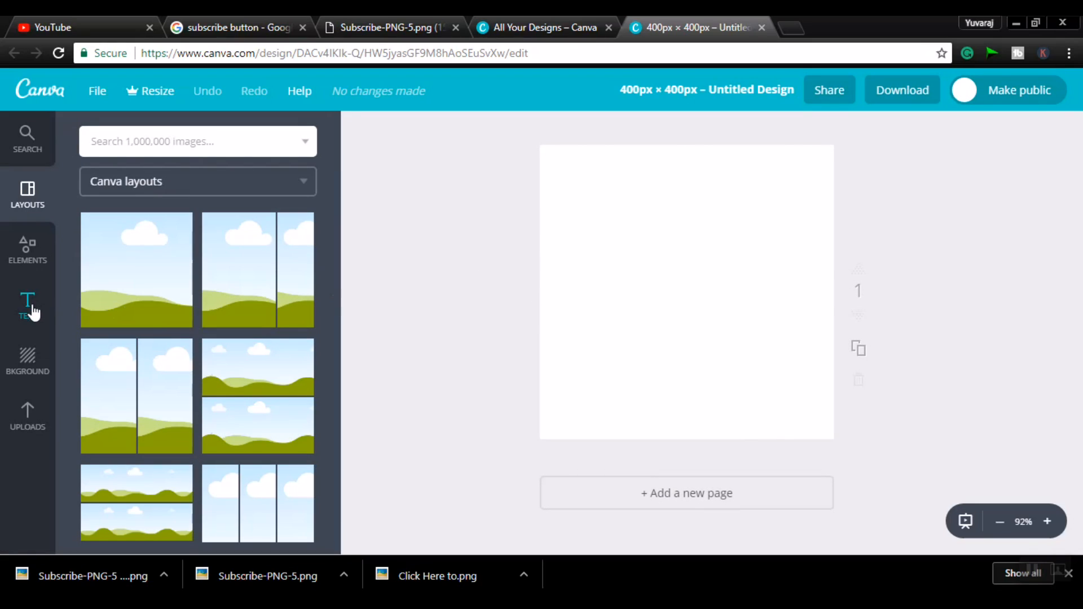
pyautogui.click(19, 373)
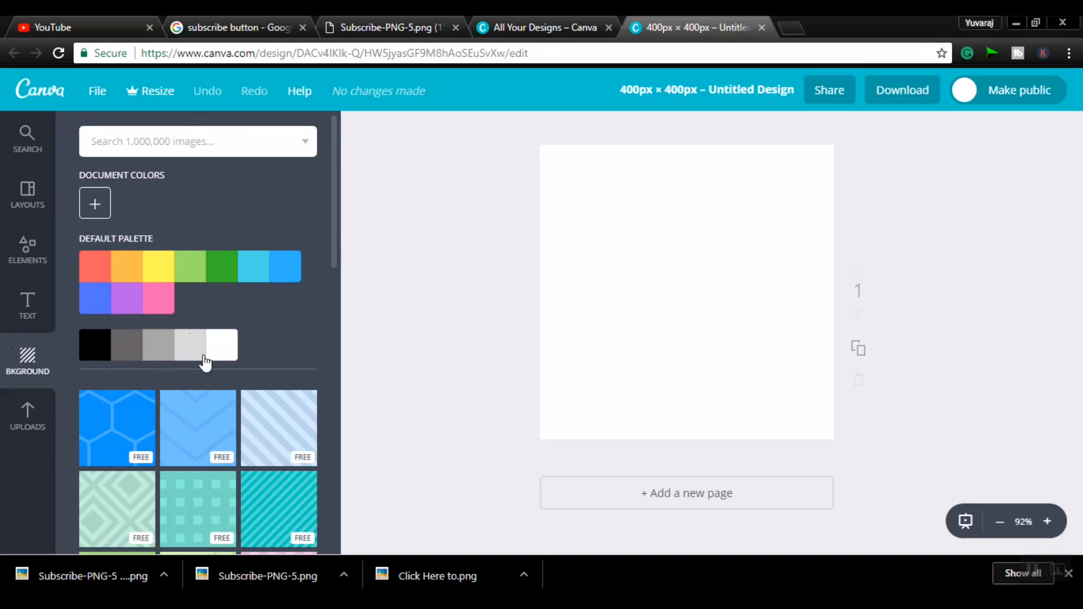
pyautogui.click(158, 275)
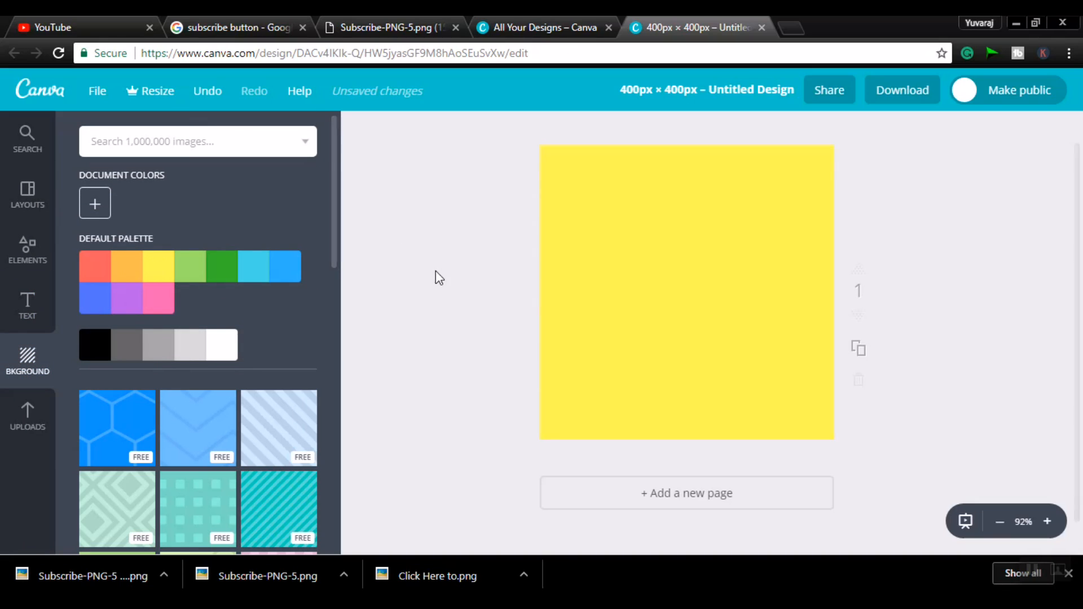
# Add a heading to the yellow page with the text "Click Here to"
pyautogui.click(30, 306)
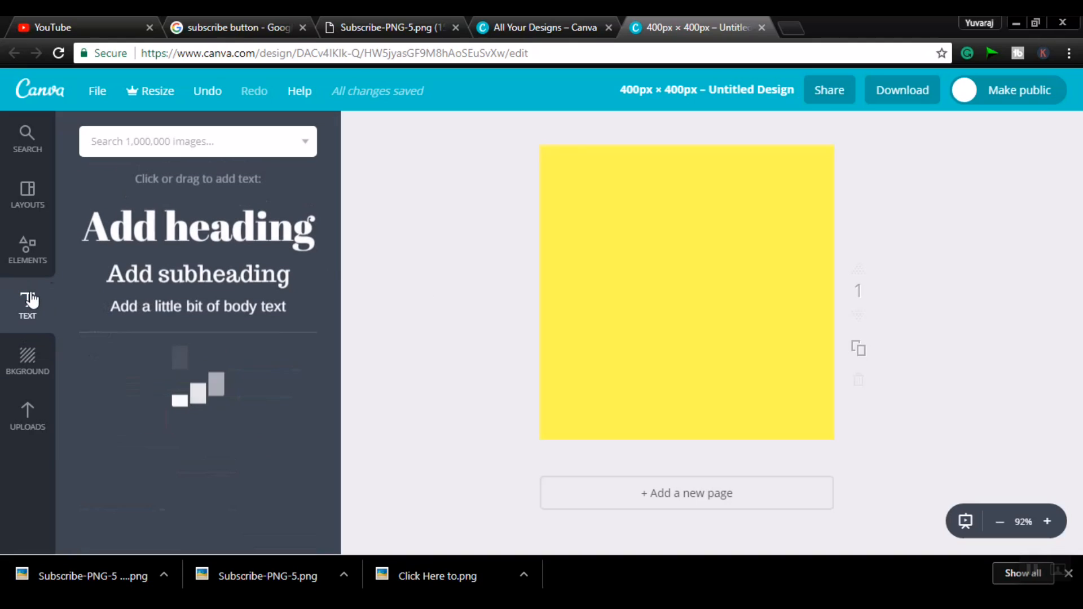
pyautogui.click(194, 232)
pyautogui.doubleClick(609, 323)
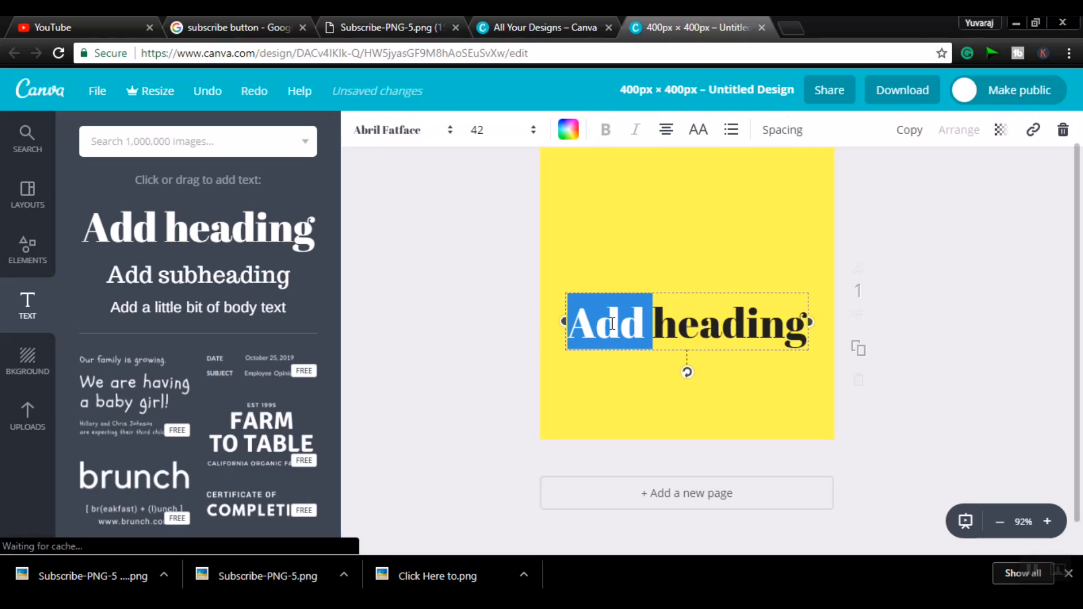
pyautogui.hotkey('ctrl', 'a')
pyautogui.write('C')
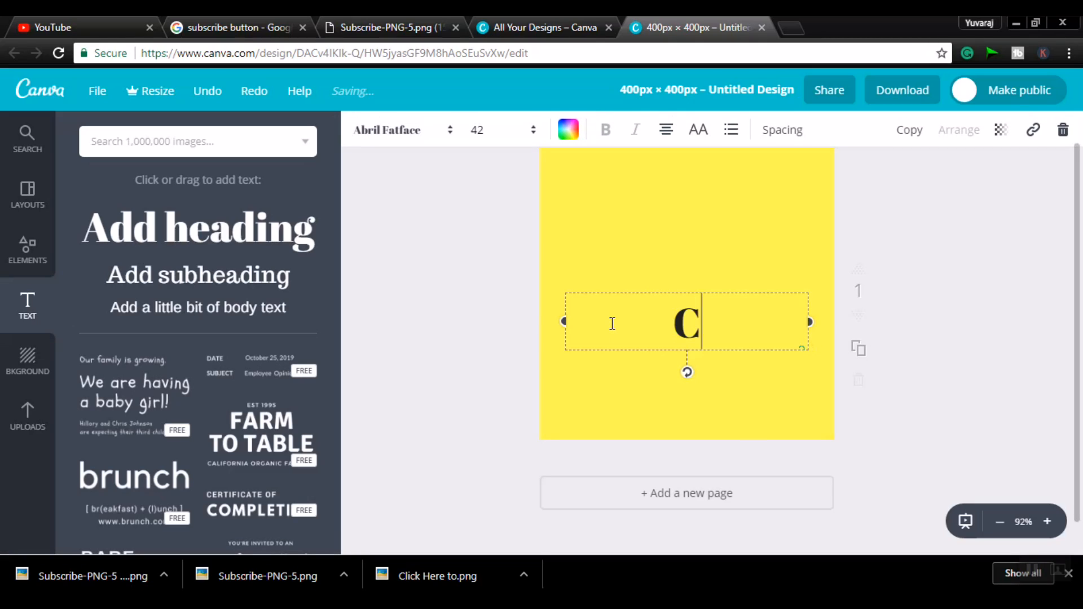
pyautogui.write('lick ')
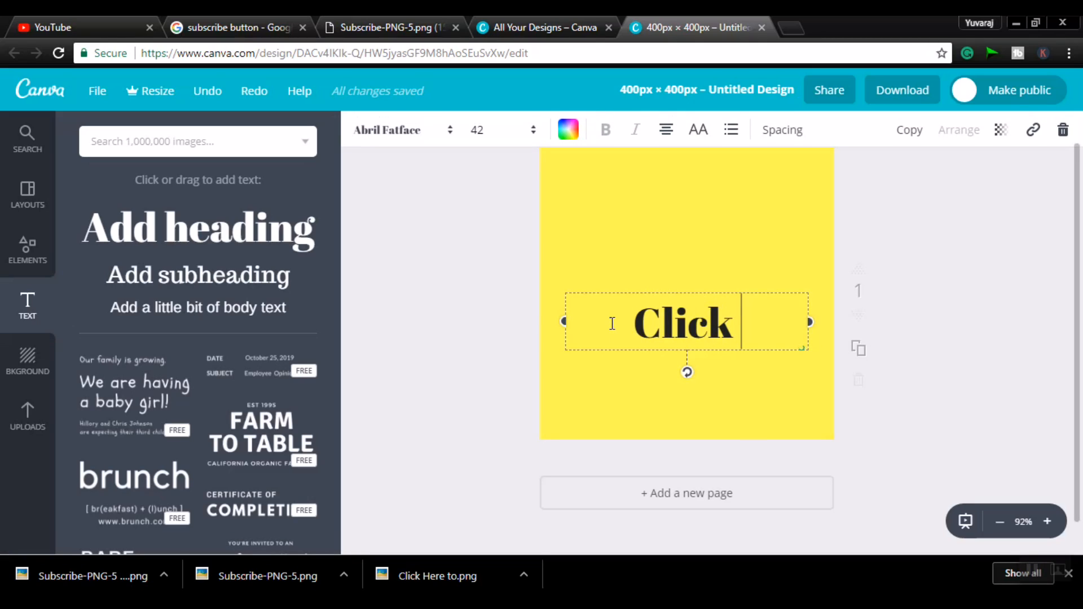
pyautogui.write('Here to')
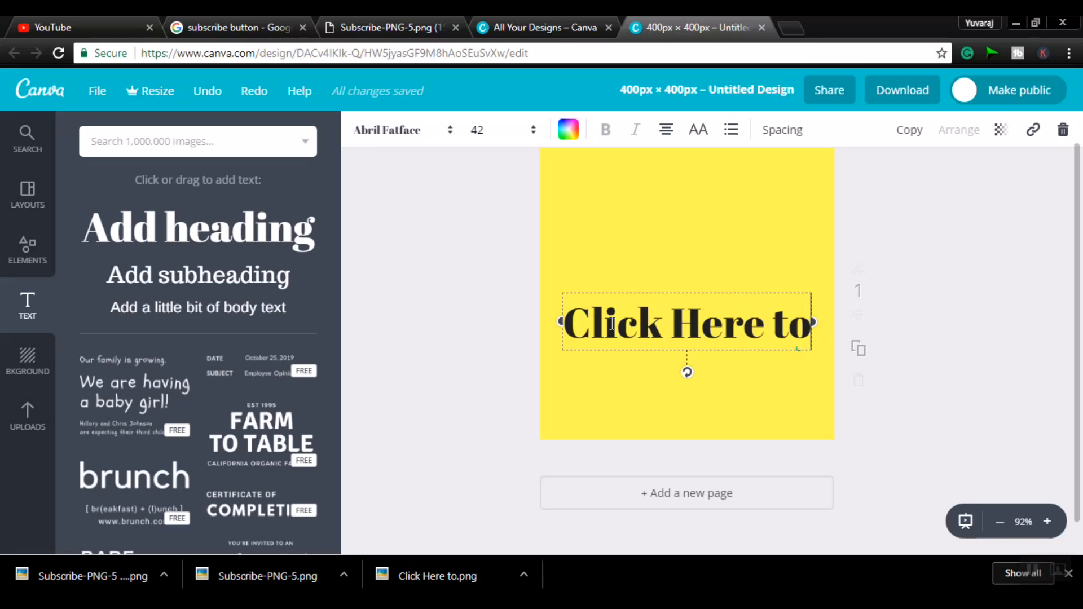
# Set the heading's font size to 72 and move it to the upper part of the yellow page
pyautogui.hotkey('ctrl', 'a')
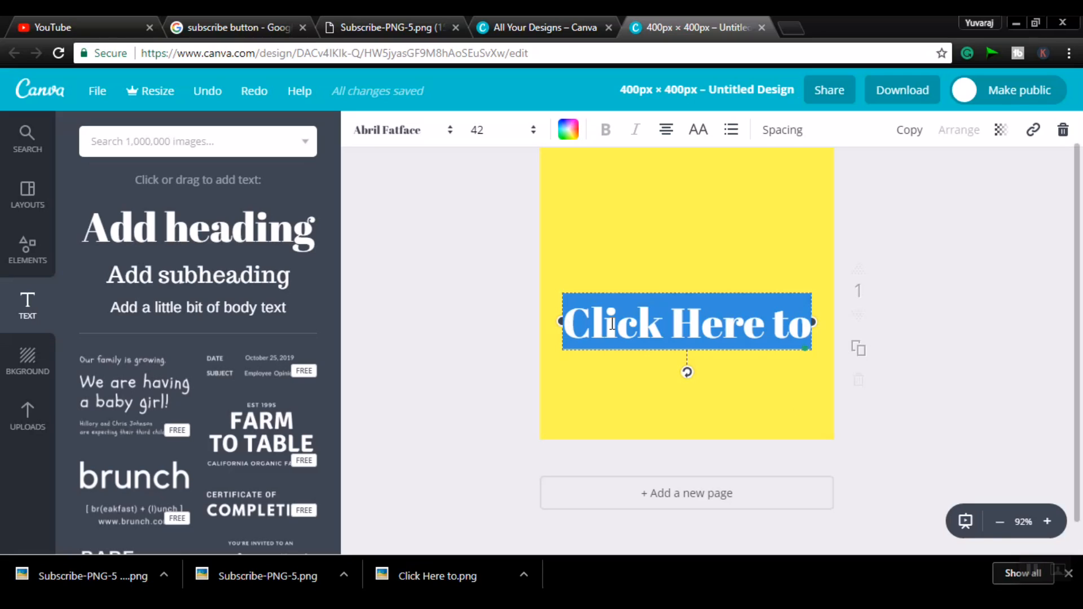
pyautogui.click(517, 135)
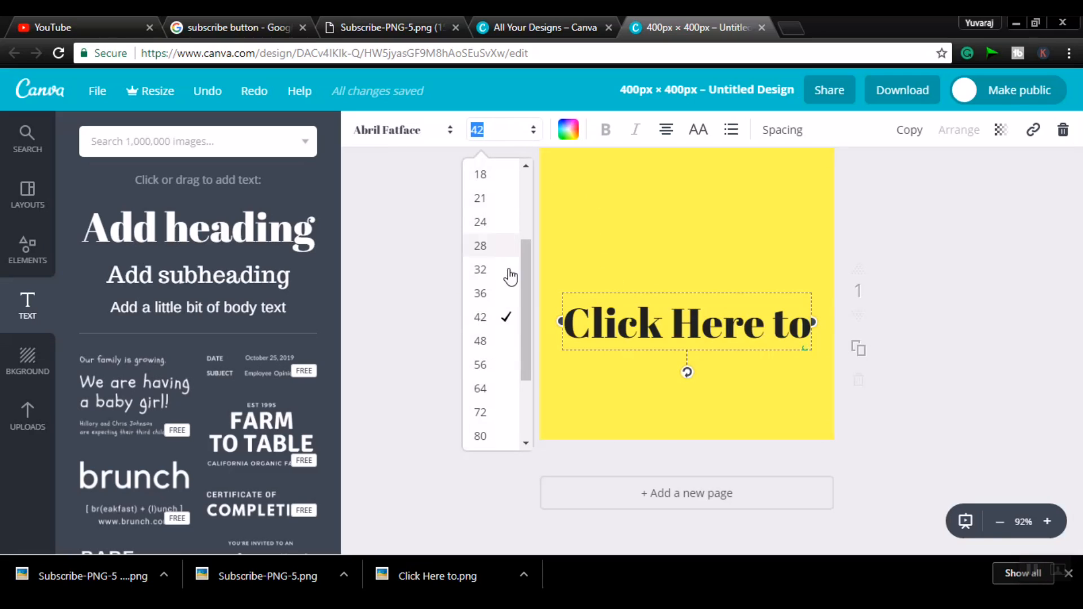
pyautogui.click(494, 389)
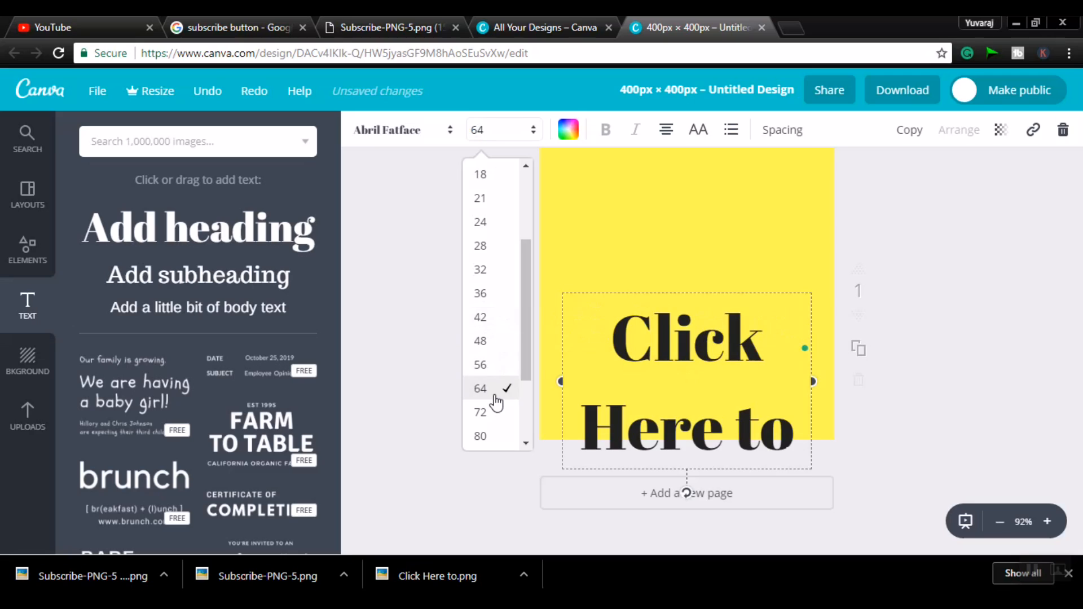
pyautogui.moveTo(678, 290); pyautogui.dragTo(671, 166)
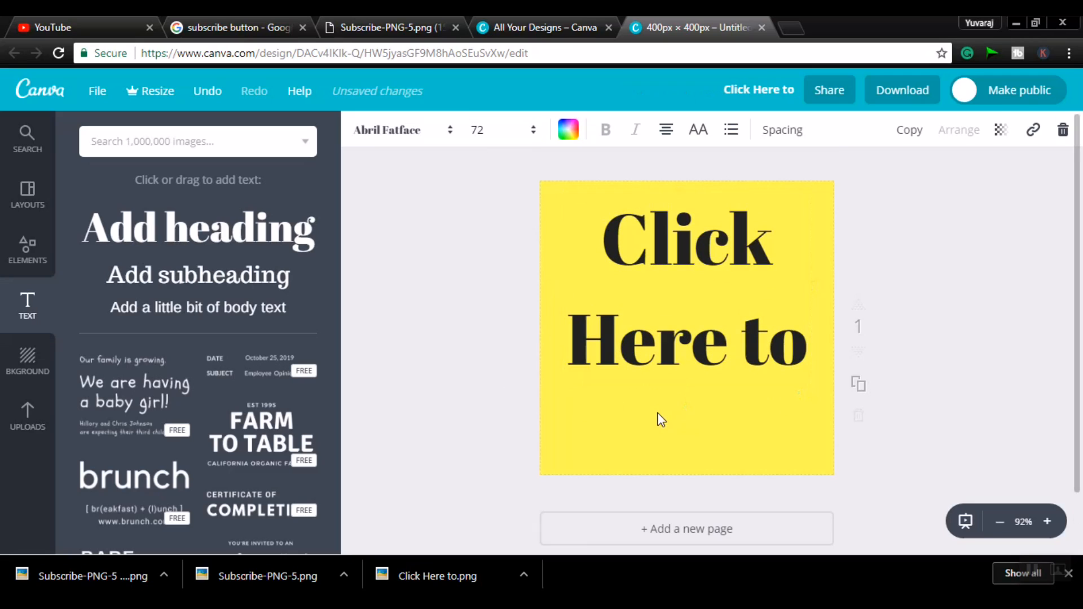
pyautogui.click(661, 419)
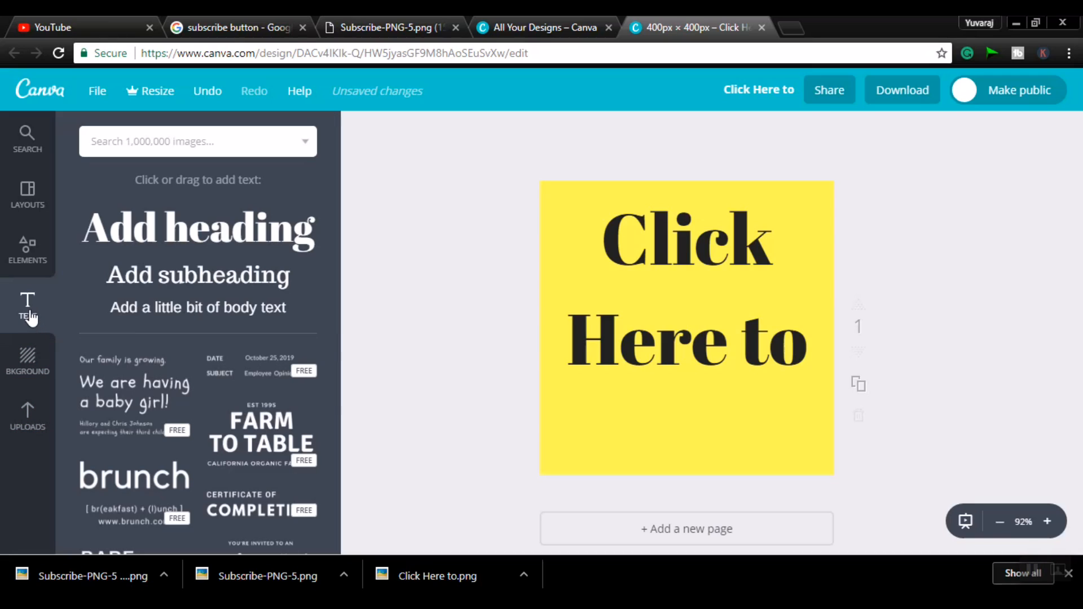
# Add a subheading reading "Subscribe" below the heading and select all of its text
pyautogui.click(236, 279)
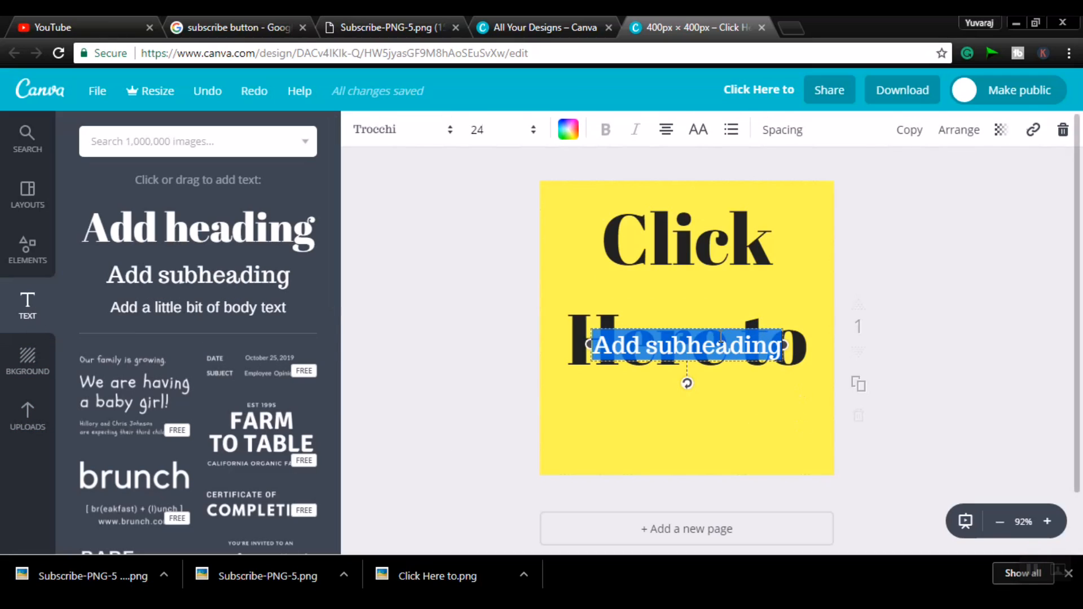
pyautogui.moveTo(716, 335); pyautogui.dragTo(717, 411)
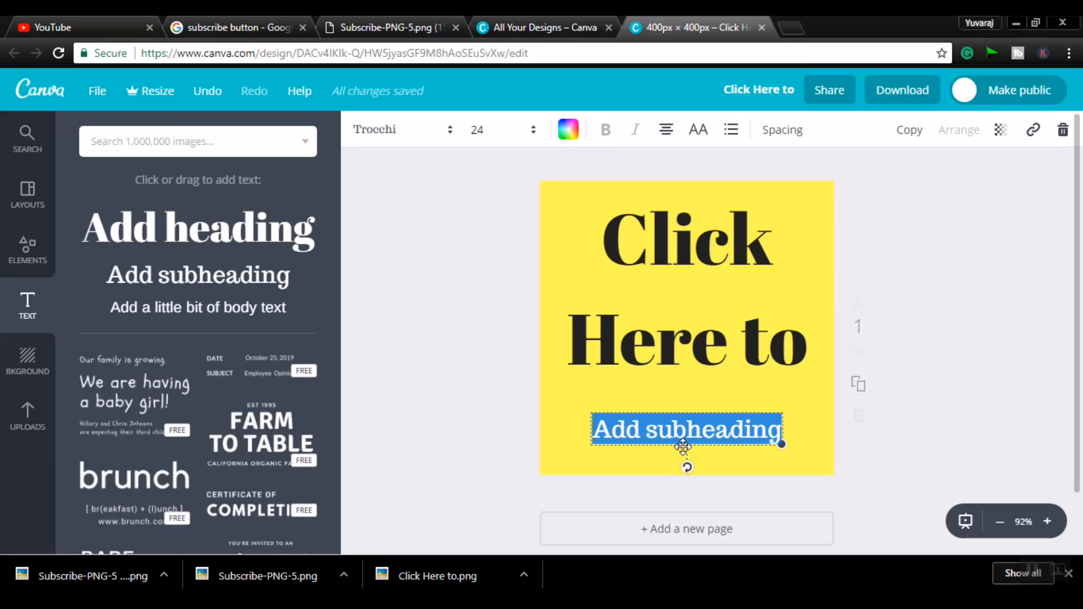
pyautogui.write('Subscr')
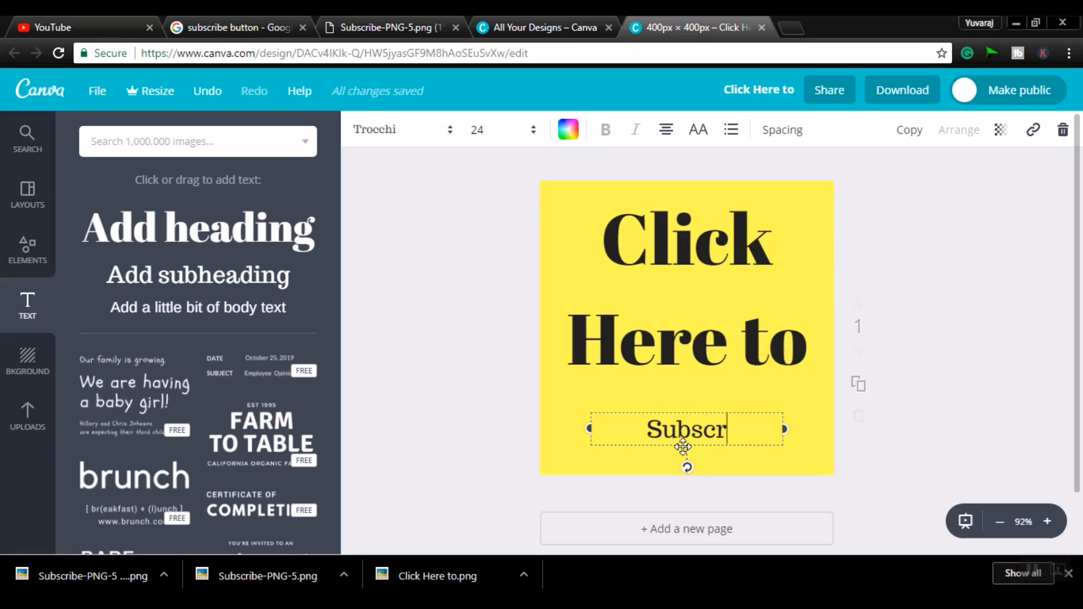
pyautogui.write('ibe')
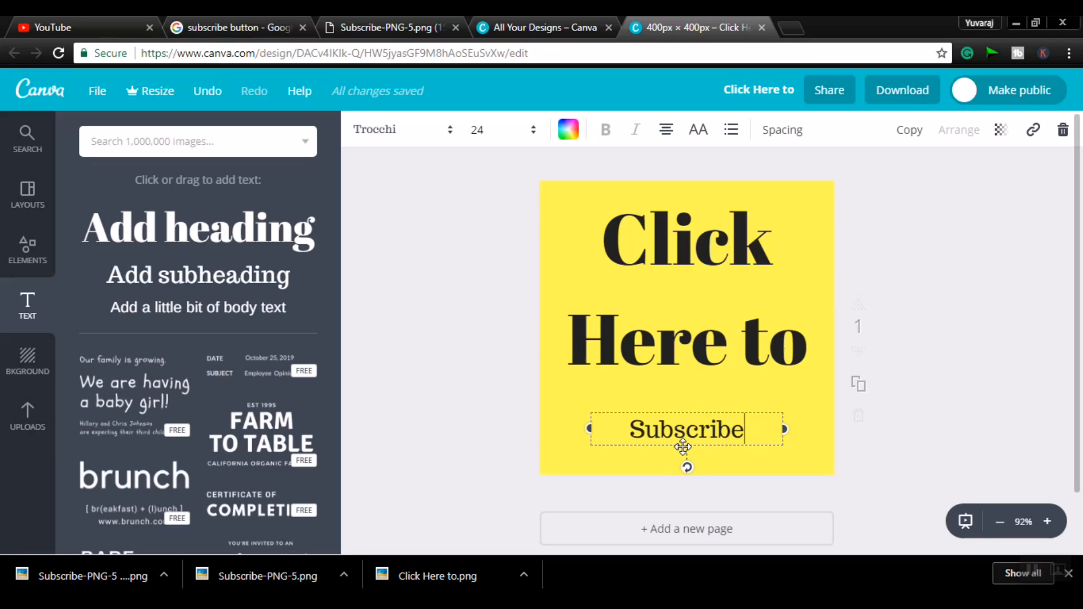
pyautogui.hotkey('ctrl', 'a')
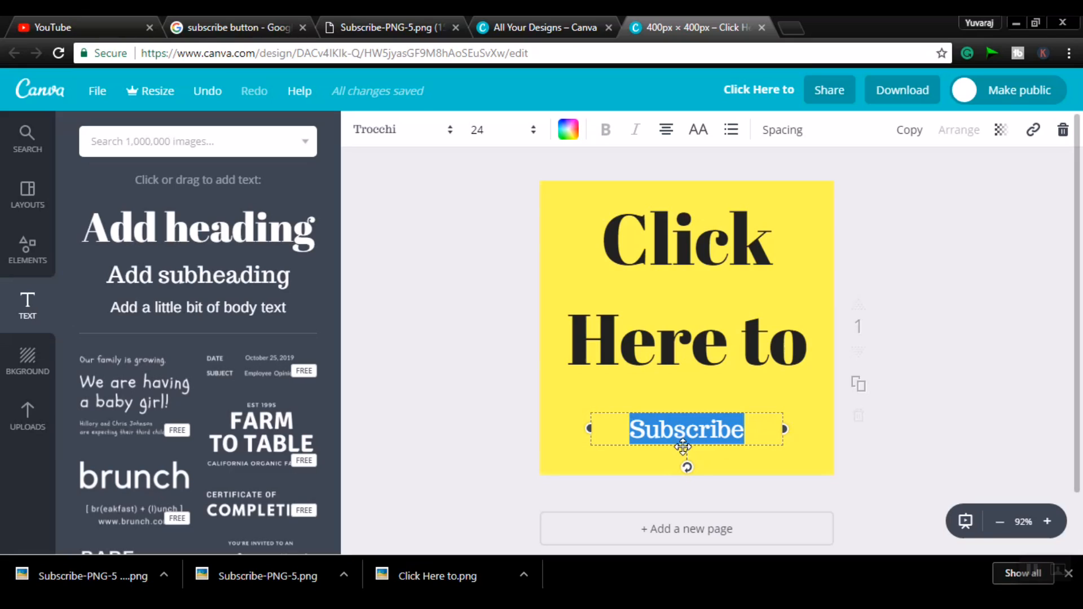
# Set the Subscribe subheading's font to Alegreya Small Caps and make it bold
pyautogui.click(407, 134)
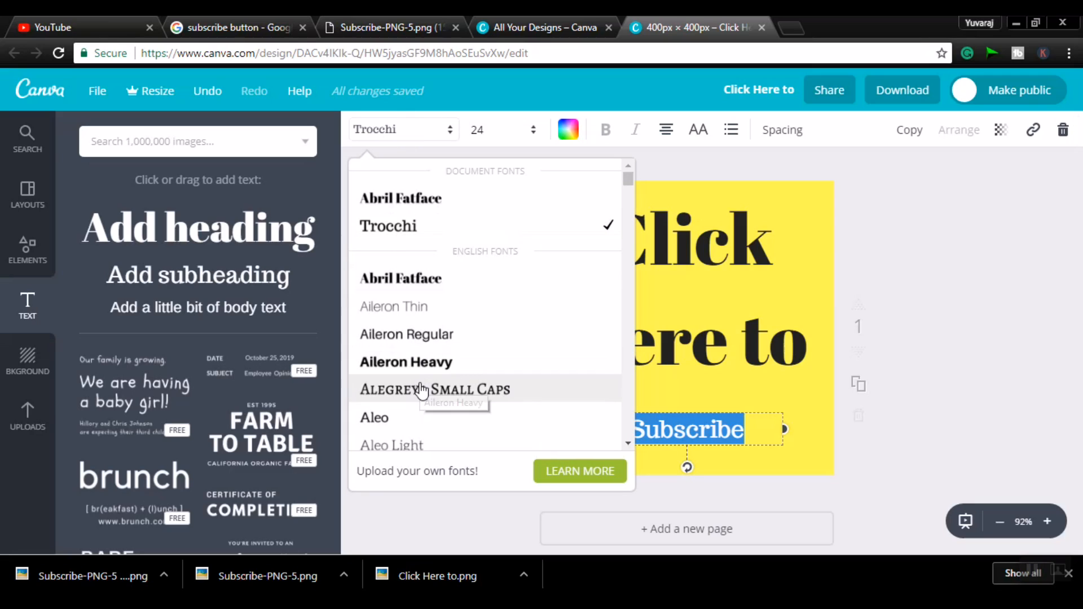
pyautogui.click(424, 403)
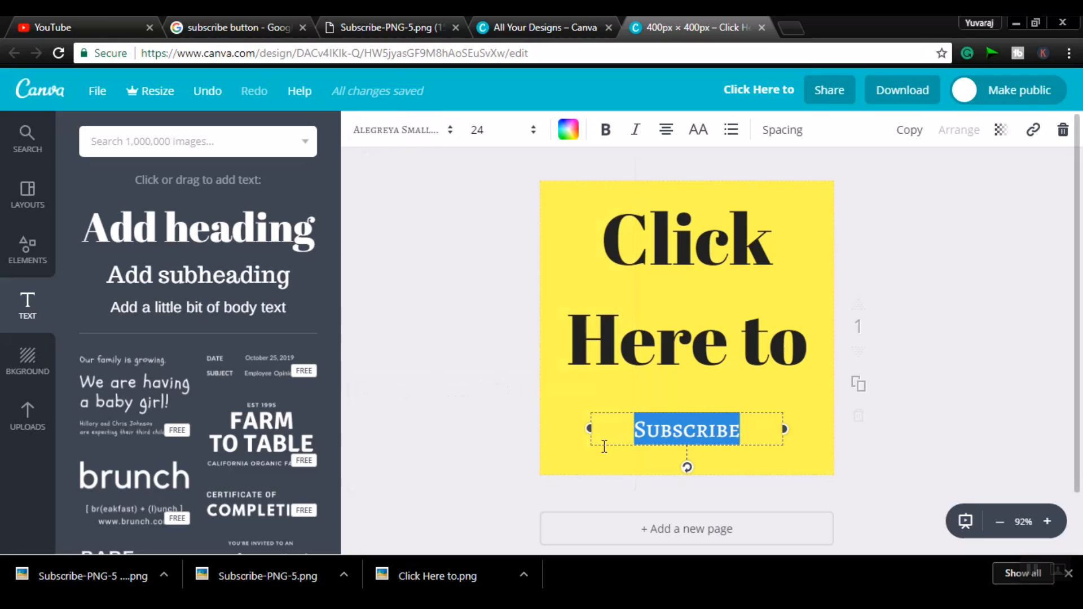
pyautogui.click(606, 131)
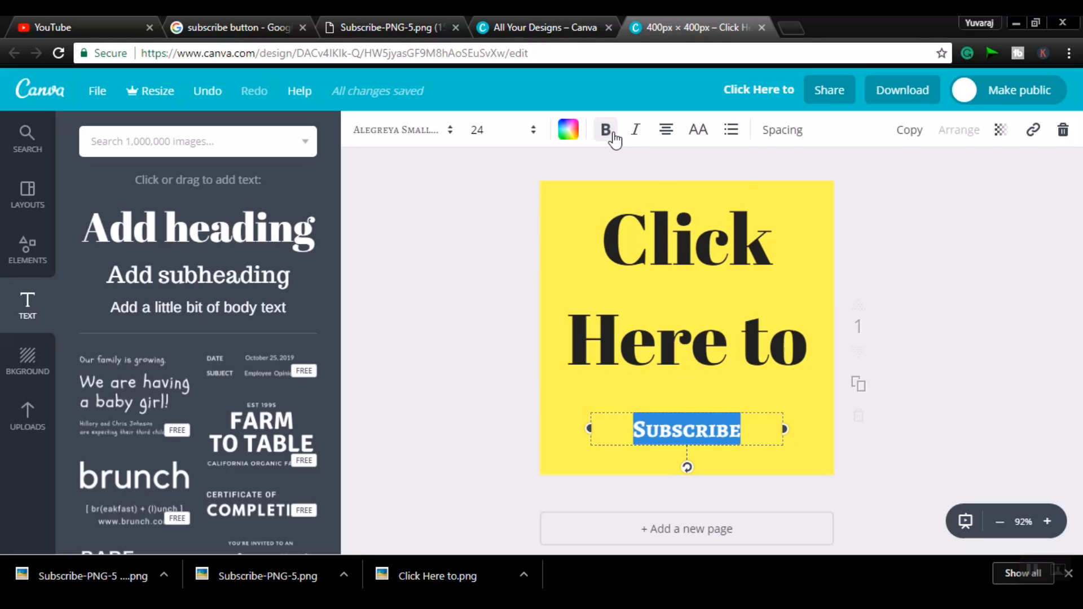
# Try font sizes 80 and 56 on the Subscribe subheading
pyautogui.click(508, 137)
pyautogui.scroll(-4, 502, 336)
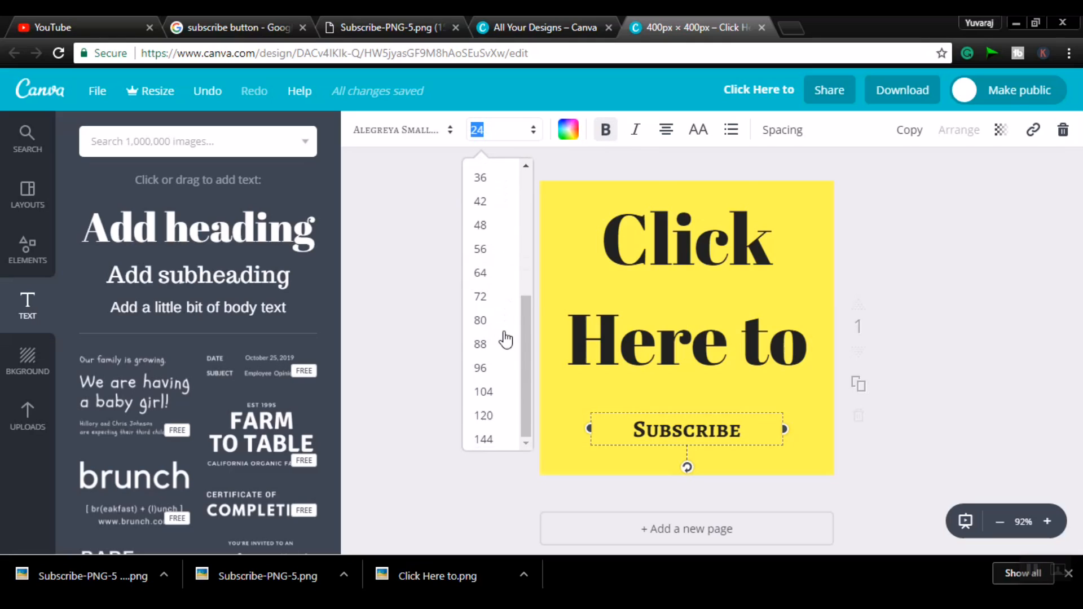
pyautogui.click(500, 320)
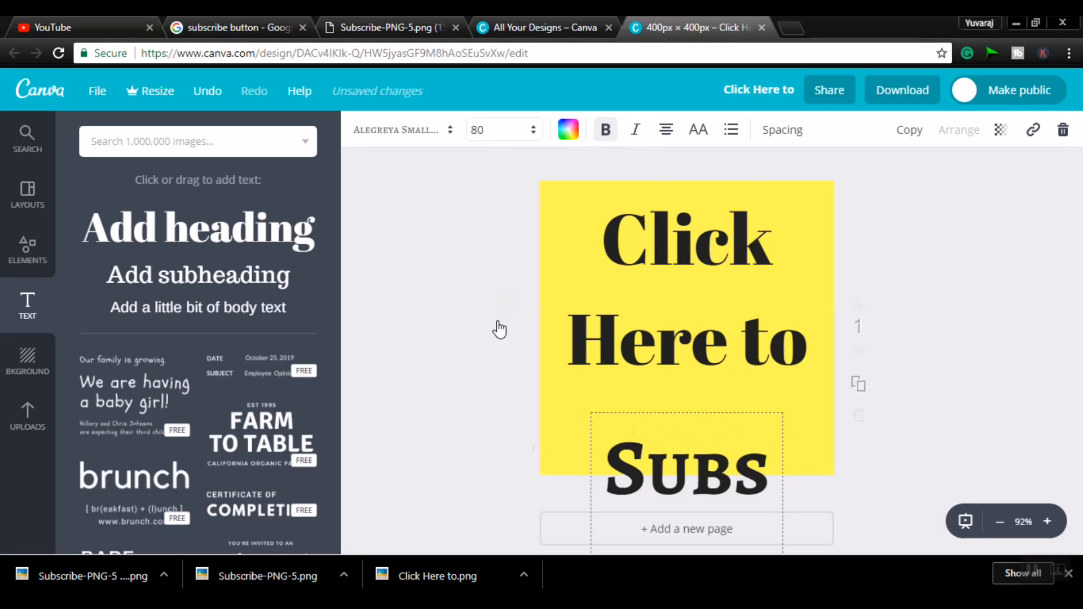
pyautogui.click(515, 138)
pyautogui.click(489, 249)
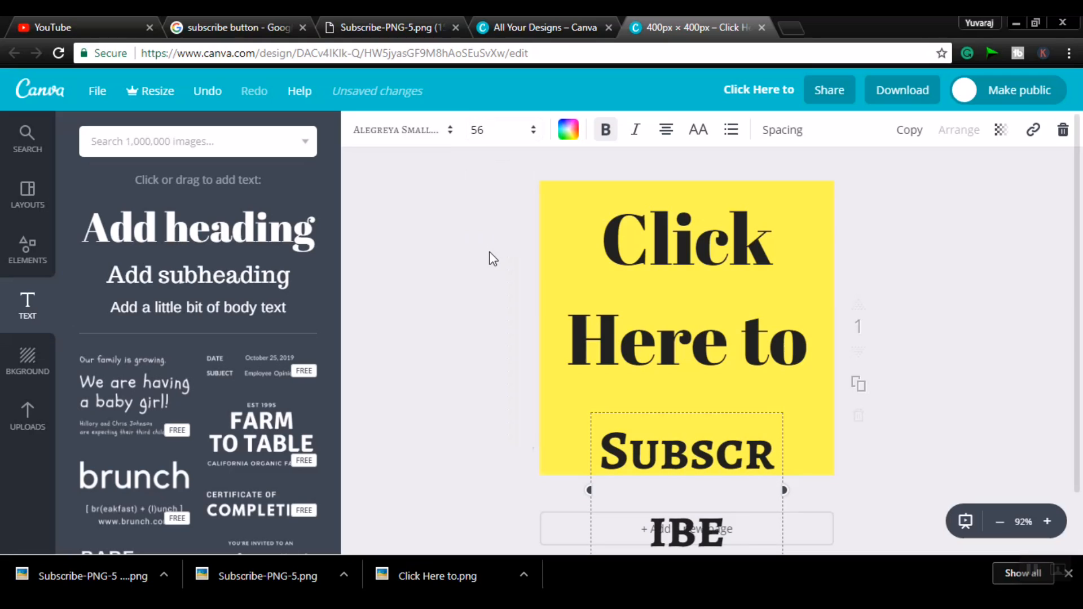
# Set the Subscribe text's font size to 48, then widen its box to fit one line and place it centrally under the heading
pyautogui.click(496, 136)
pyautogui.click(485, 229)
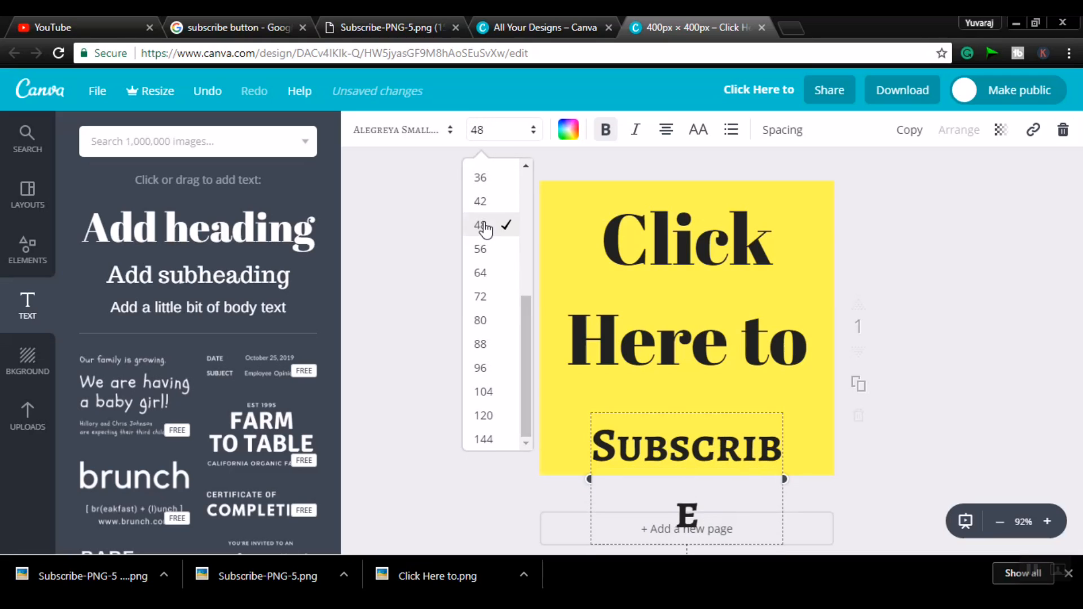
pyautogui.moveTo(588, 477); pyautogui.dragTo(522, 474)
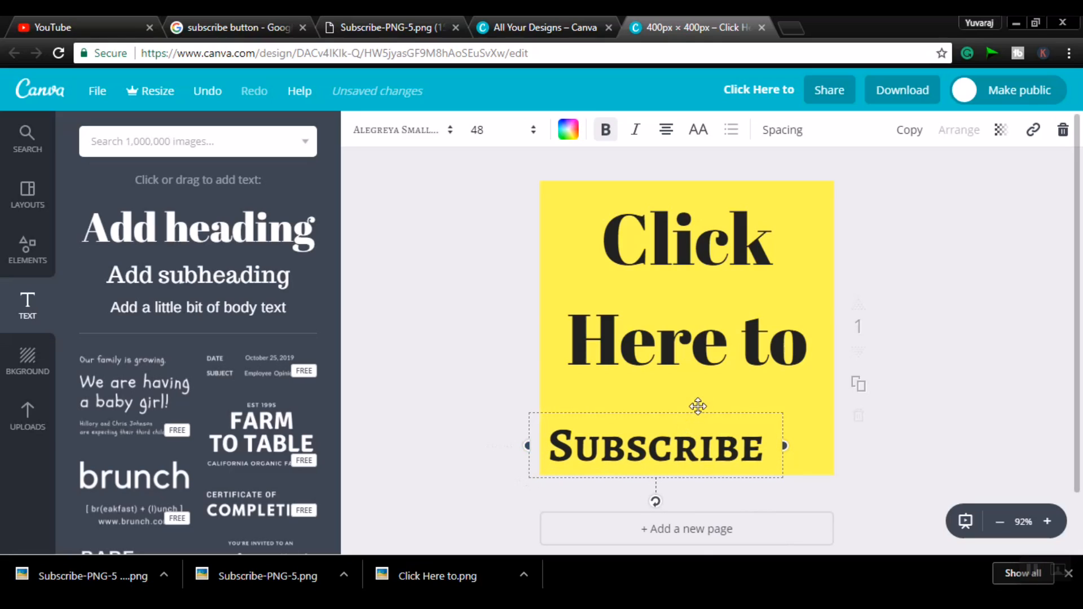
pyautogui.moveTo(690, 414); pyautogui.dragTo(725, 400)
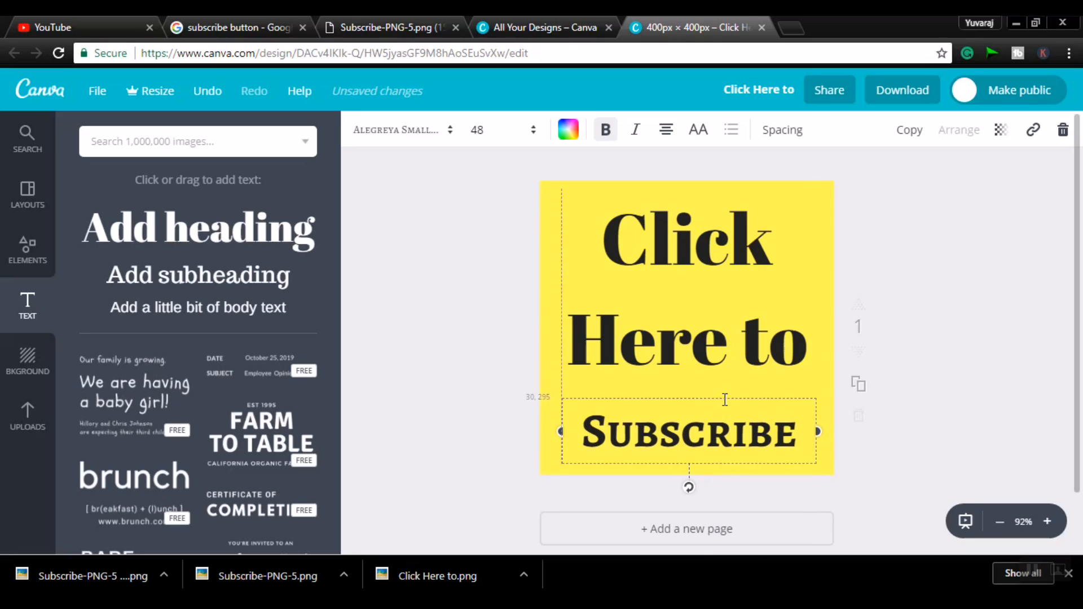
# Color the Subscribe text coral red from the default palette and deselect the text
pyautogui.click(685, 420)
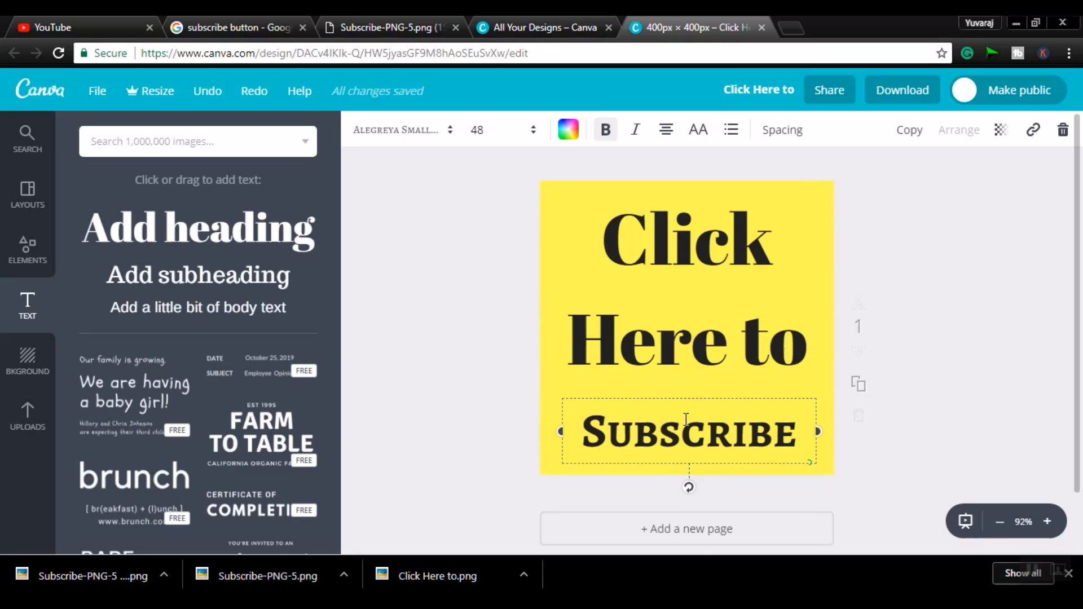
pyautogui.doubleClick(685, 420)
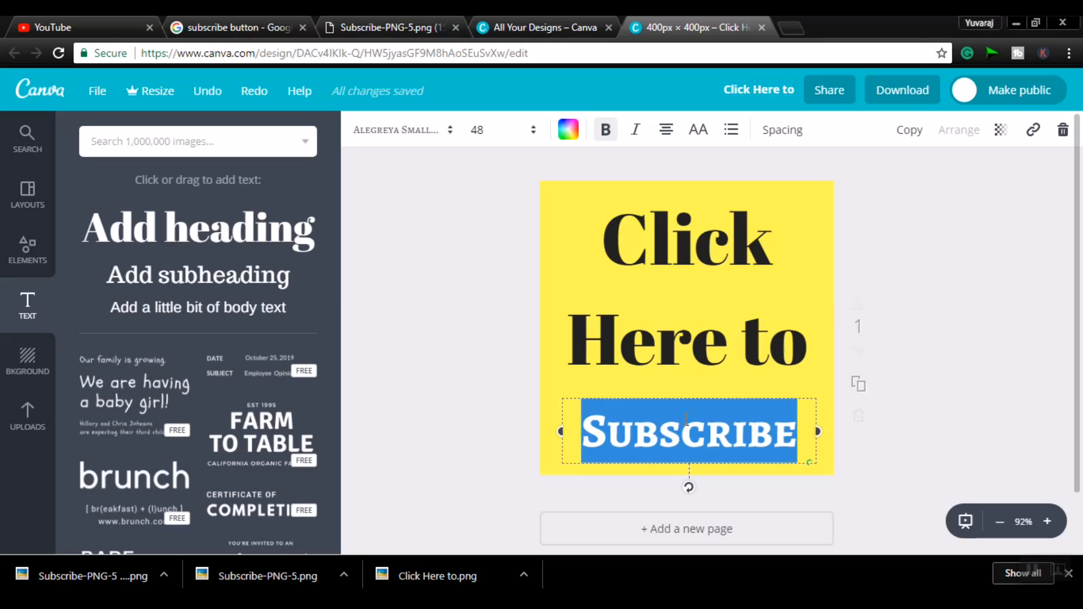
pyautogui.click(569, 133)
pyautogui.click(579, 263)
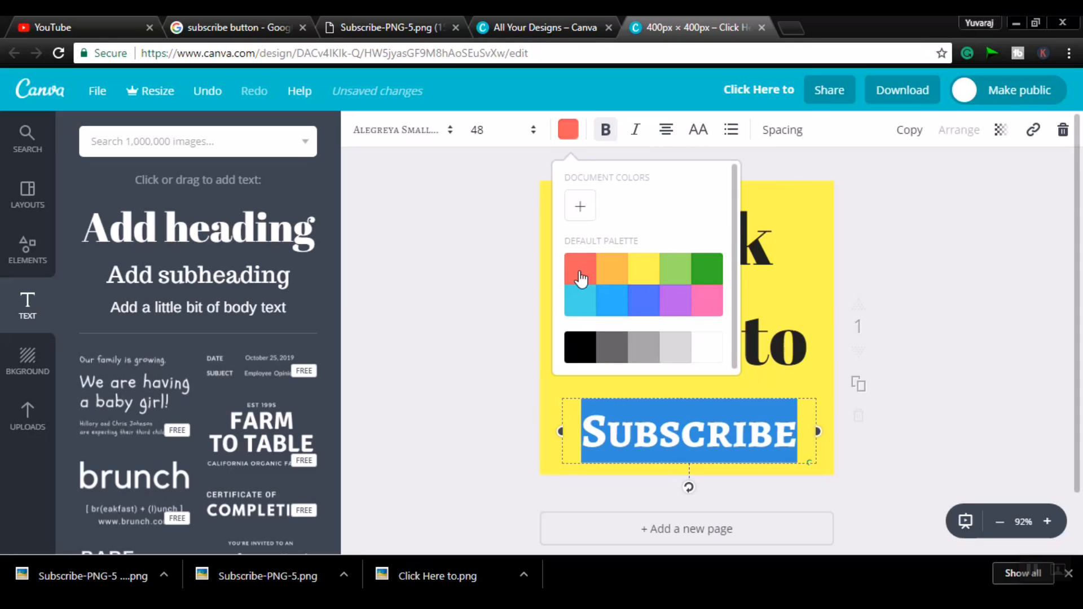
pyautogui.click(799, 234)
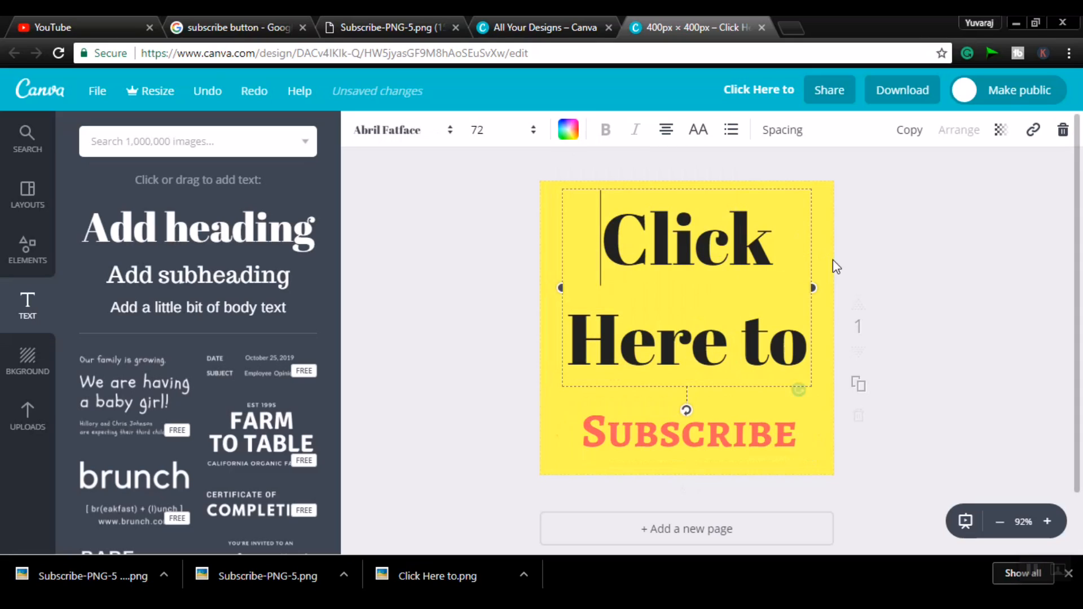
pyautogui.click(864, 258)
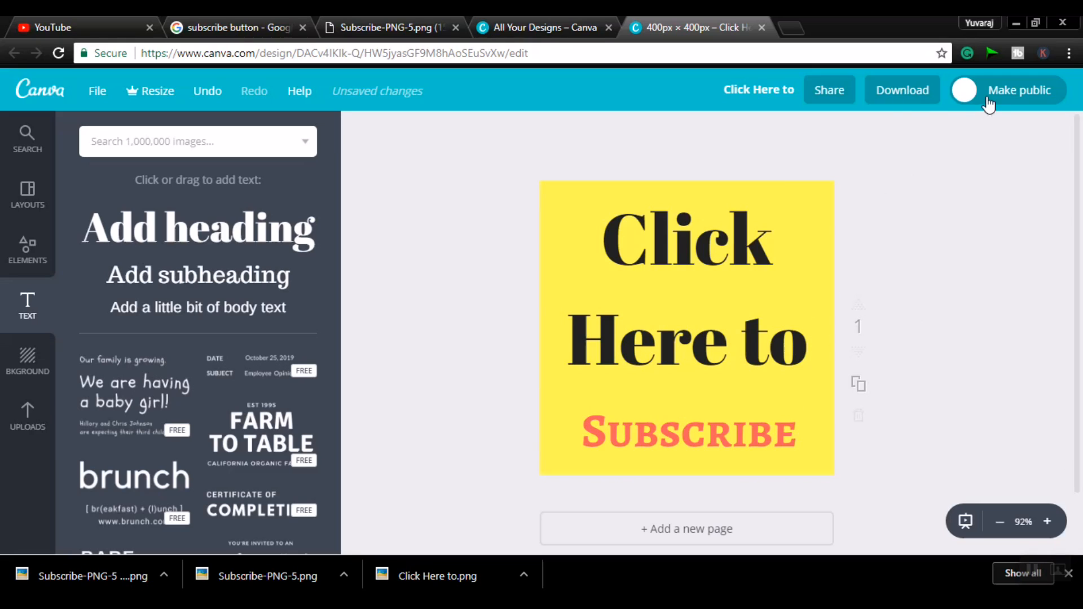
# Download the finished button design as a PNG file
pyautogui.click(902, 91)
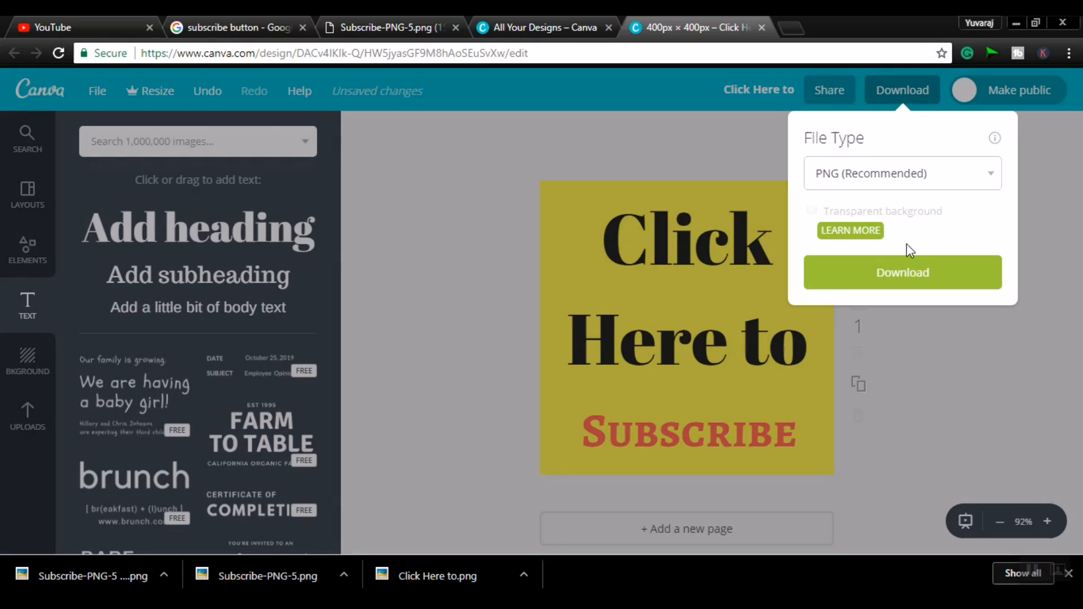
pyautogui.click(917, 288)
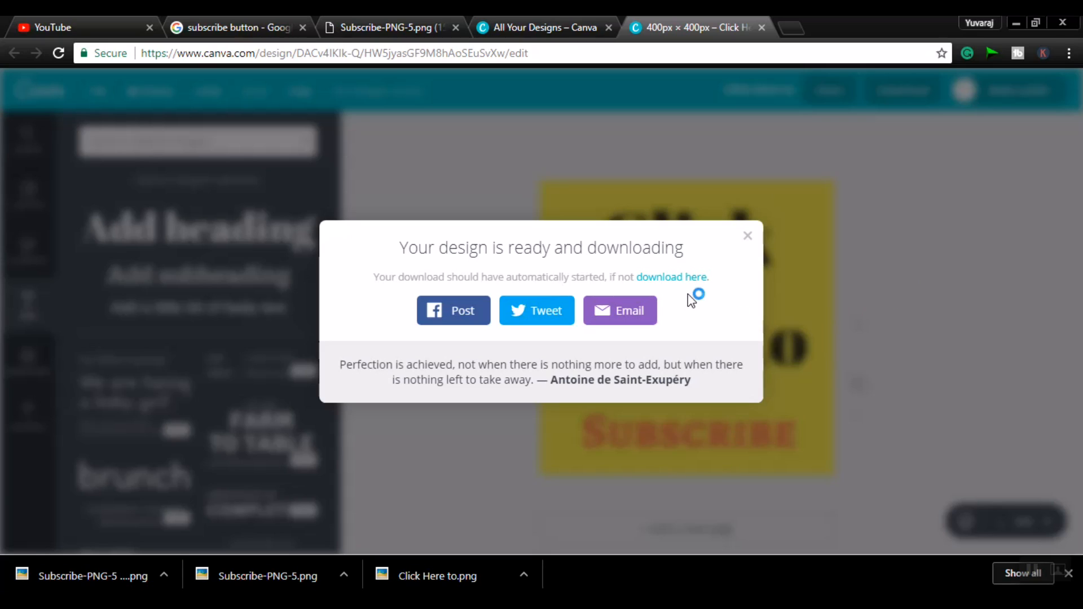
pyautogui.click(680, 278)
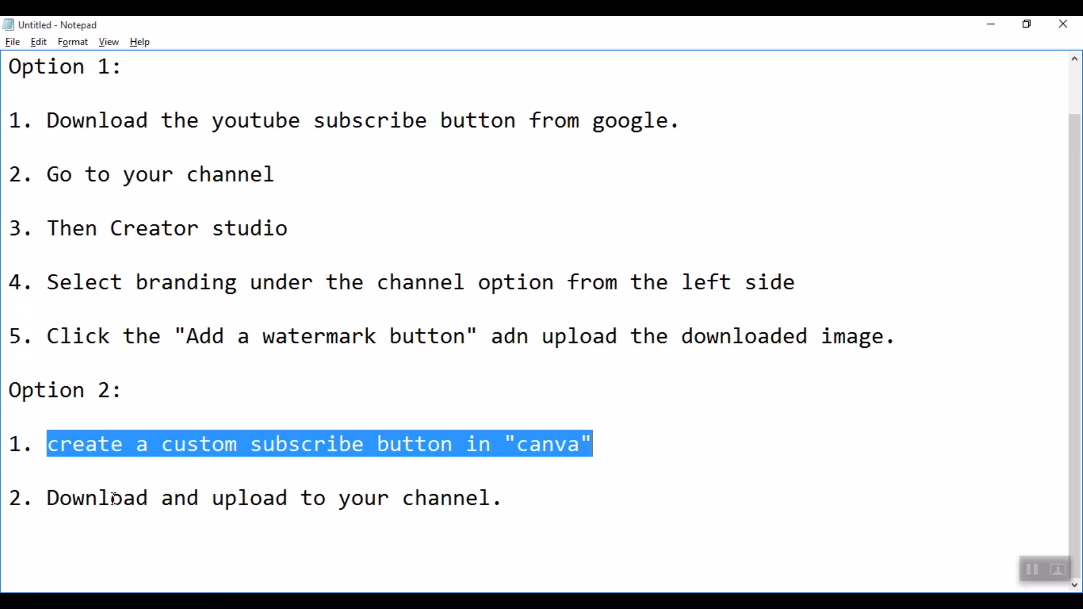
# Switch to the Notepad notes and highlight the line "Download and upload to your channel."
pyautogui.moveTo(47, 499); pyautogui.dragTo(506, 503)
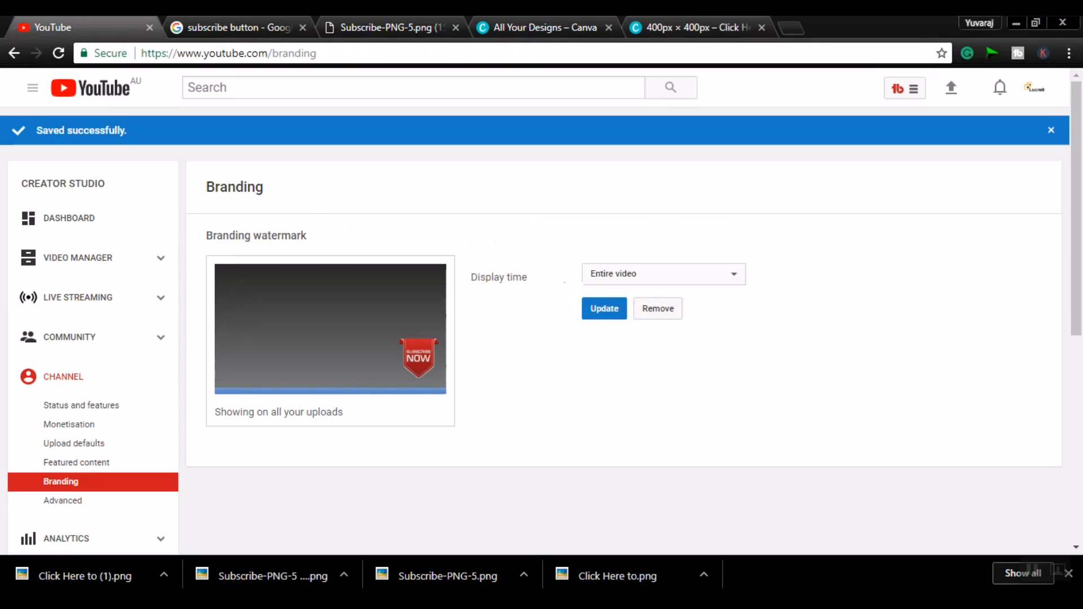
# In YouTube's Branding settings, remove the existing watermark, then upload Click Here to (1).png as the new one and save it
pyautogui.click(658, 308)
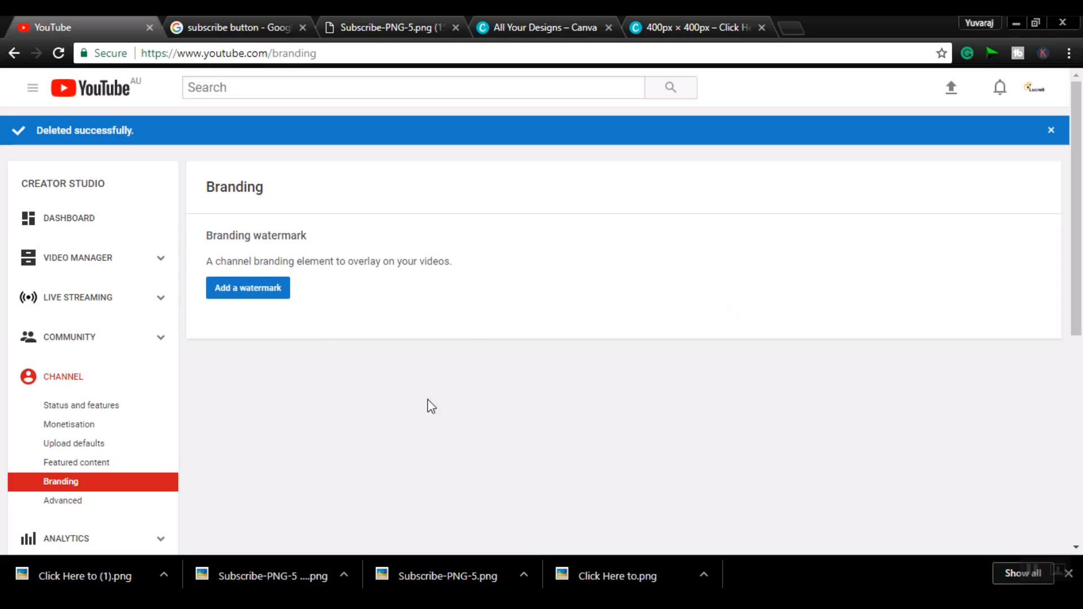
pyautogui.click(280, 297)
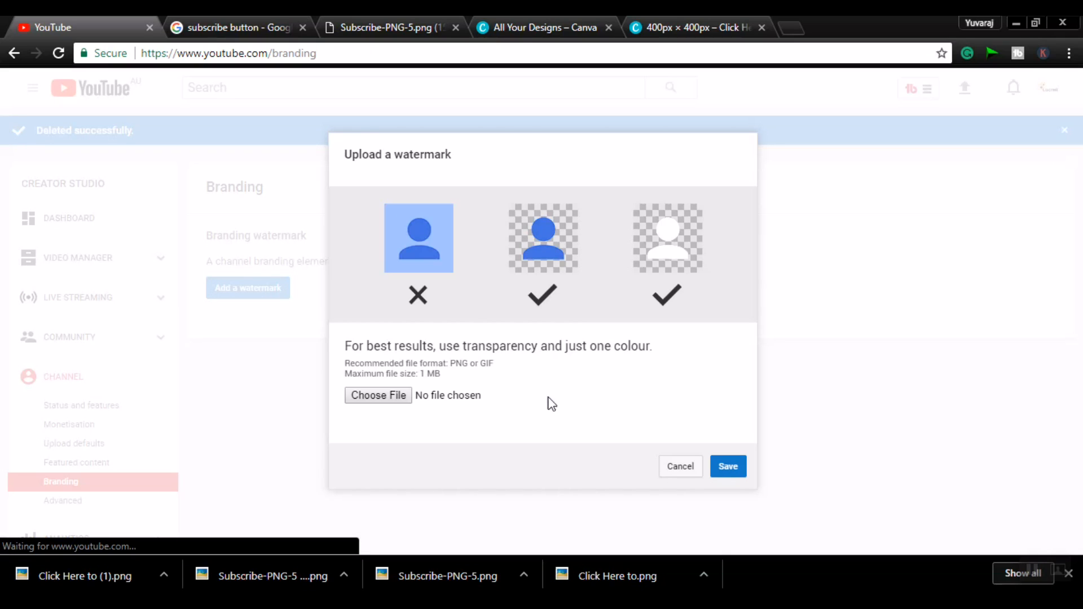
pyautogui.moveTo(117, 561); pyautogui.dragTo(370, 393)
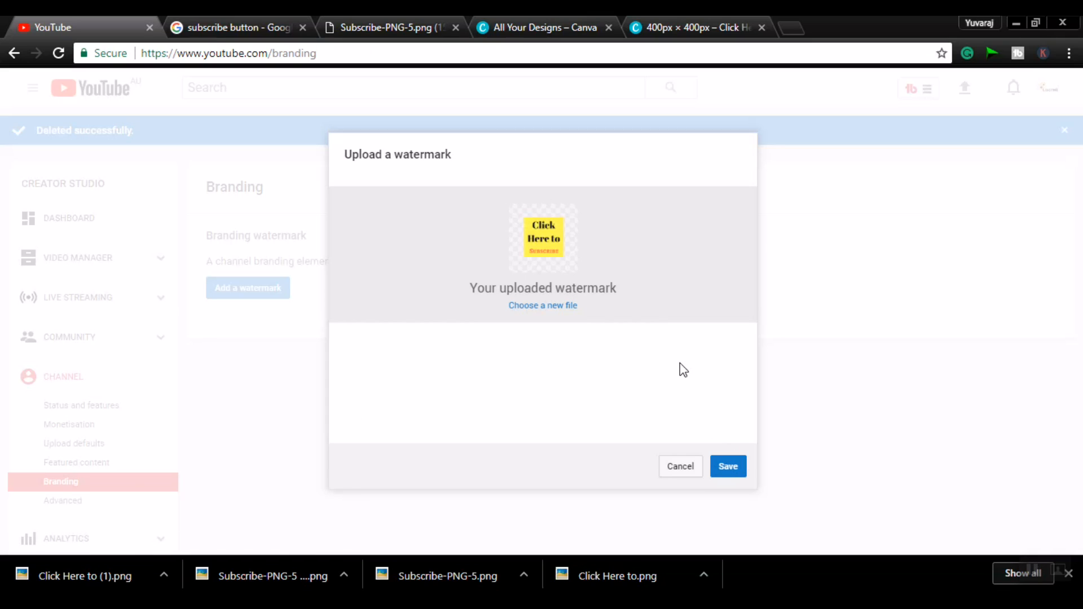
pyautogui.click(739, 468)
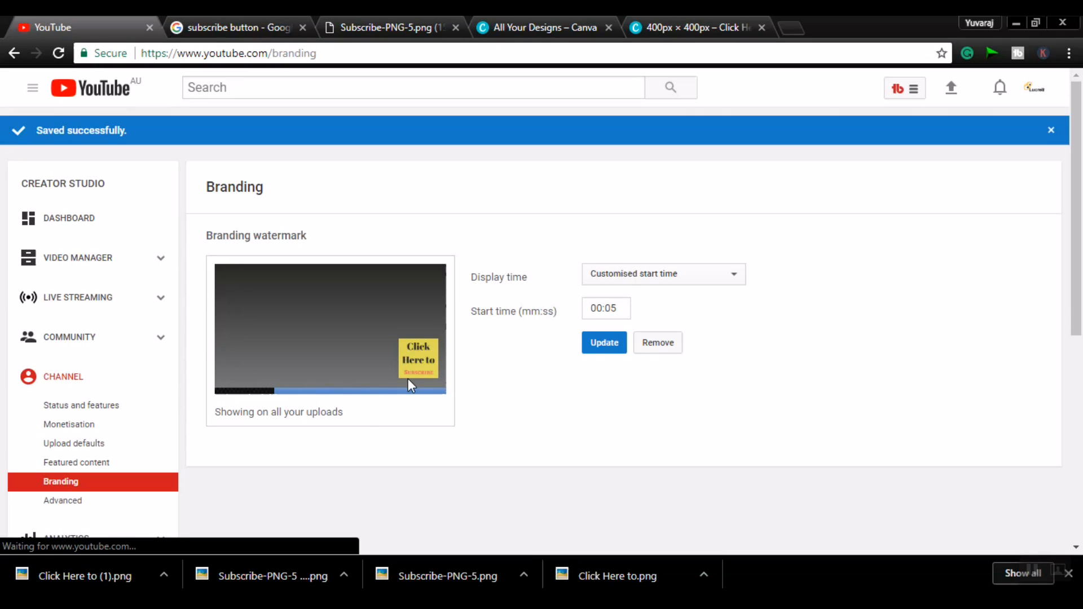
# Set the new watermark's display time to Entire video and update the branding settings
pyautogui.click(636, 278)
pyautogui.click(629, 317)
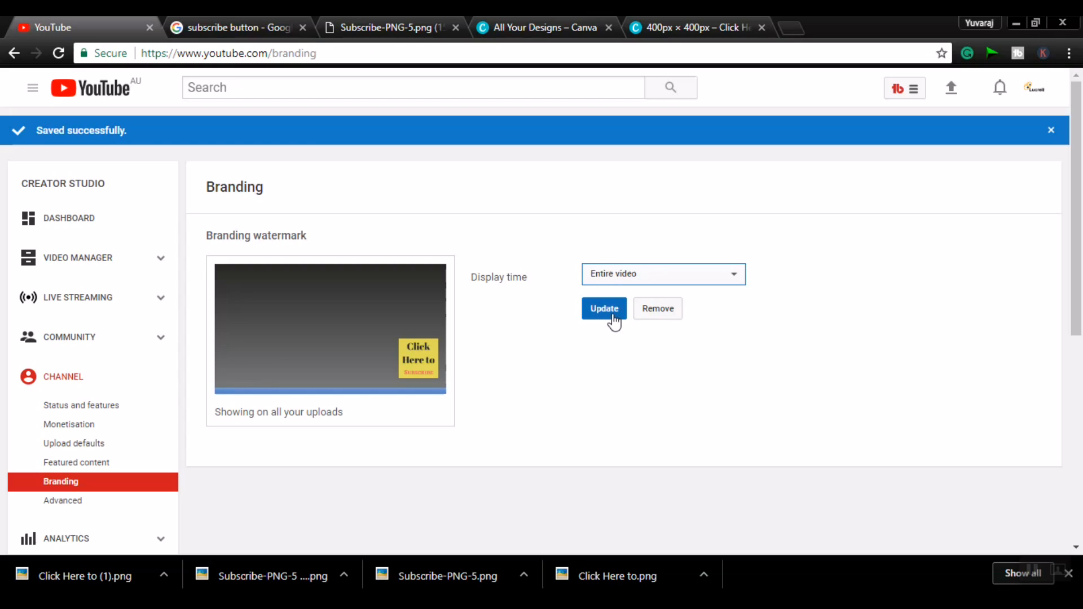
pyautogui.click(604, 309)
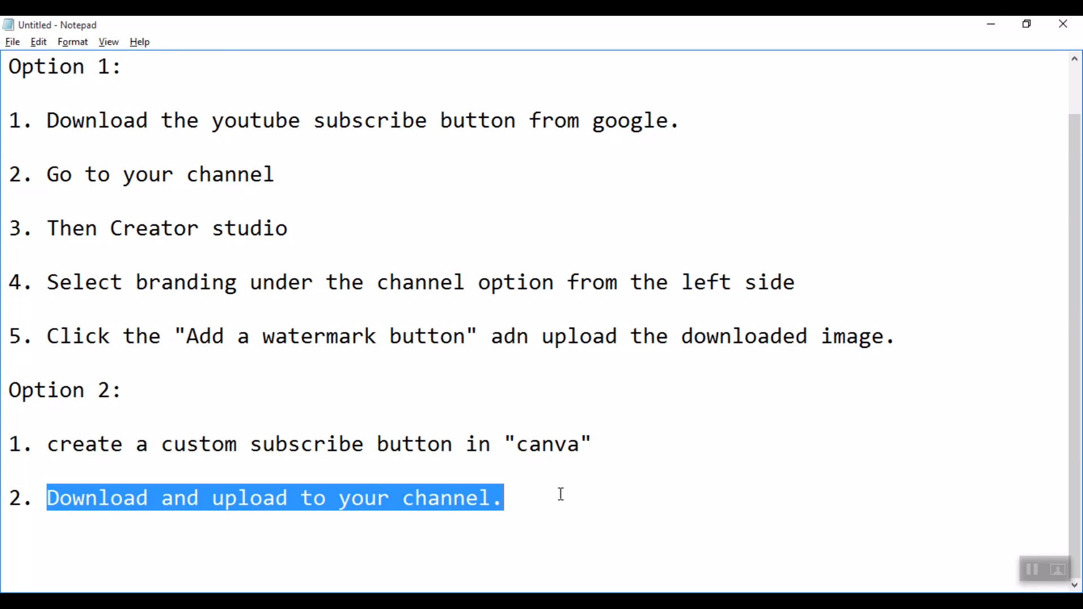
# In the Notepad notes, add three new lines after "Download and upload to your channel."
pyautogui.click(560, 494)
pyautogui.press('Return')
pyautogui.press('Return')
pyautogui.press('Return')
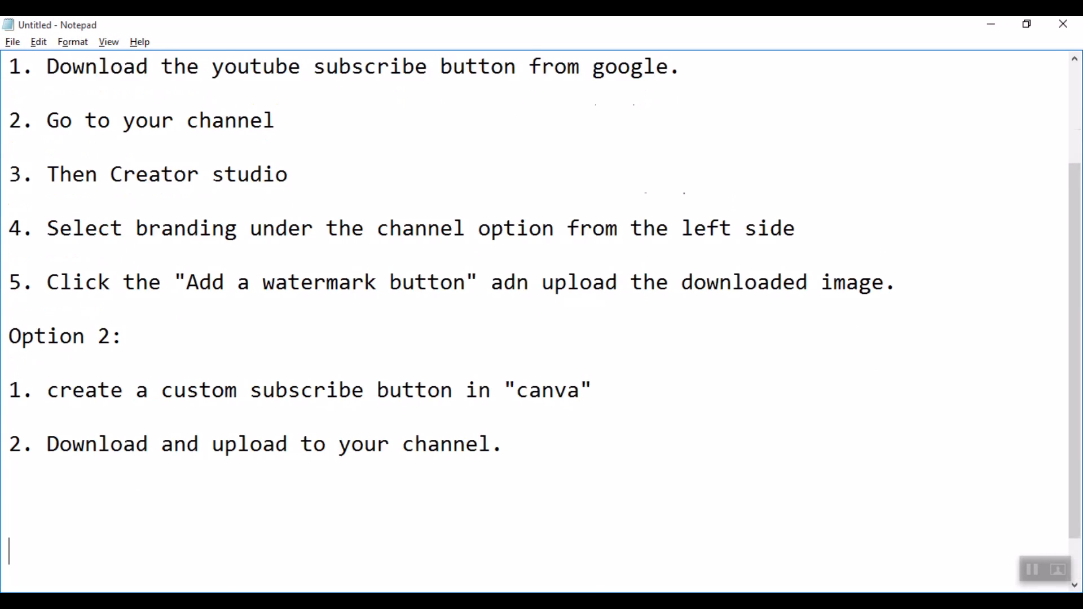